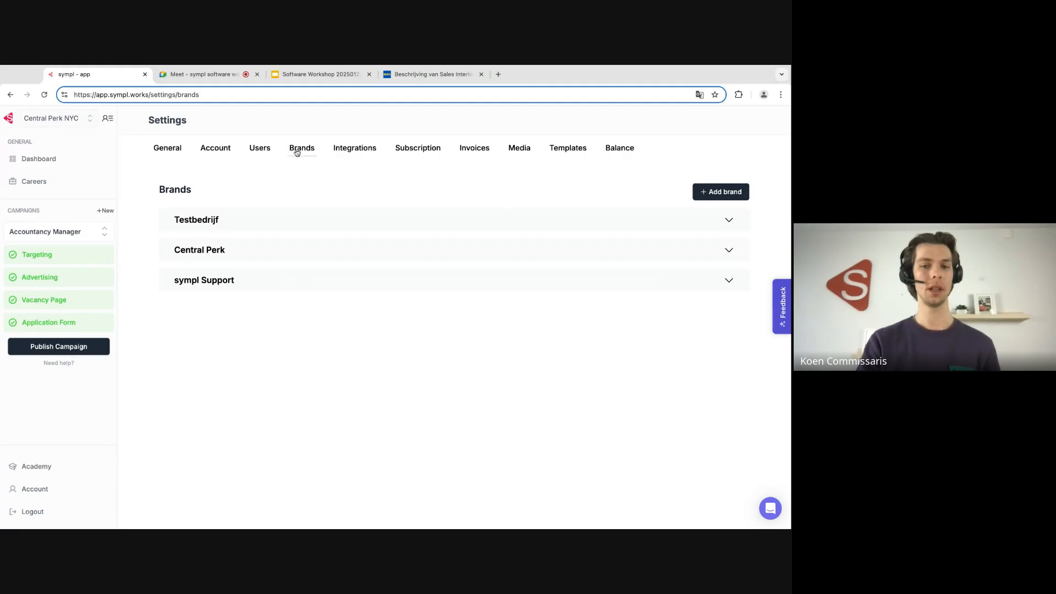
Step: Add a brand named IKEA and open its settings
{"action": "key", "text": "ctrl+plus"}
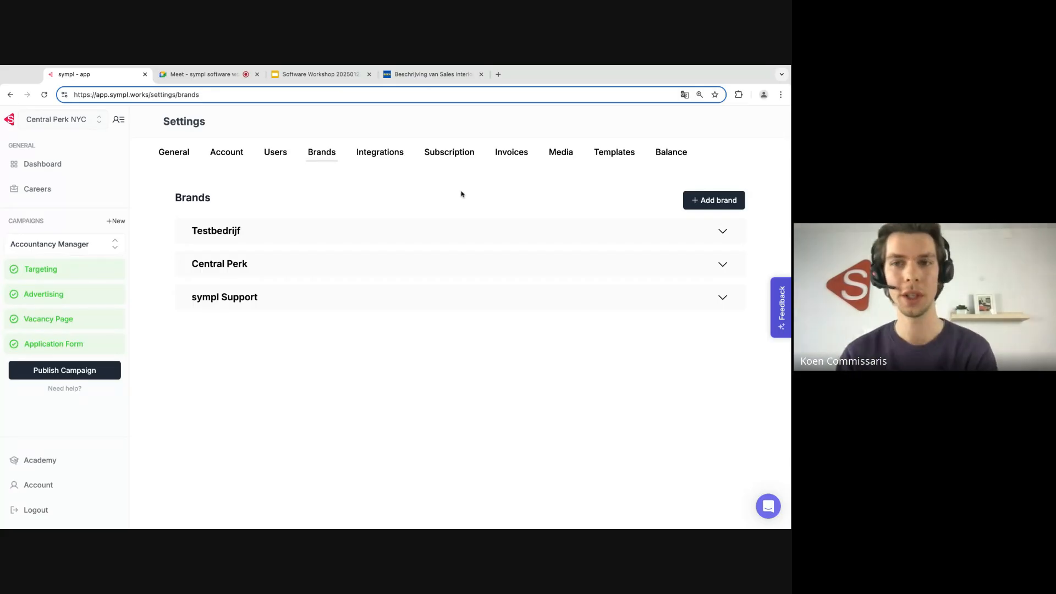
{"action": "left_click", "coordinate": [709, 207]}
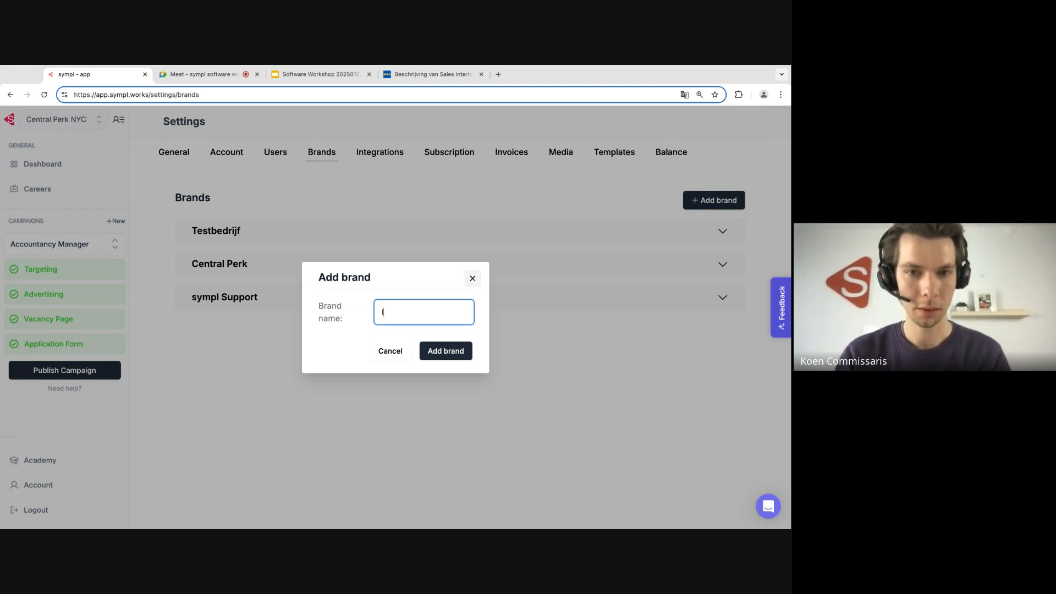
{"action": "type", "text": "IKEA"}
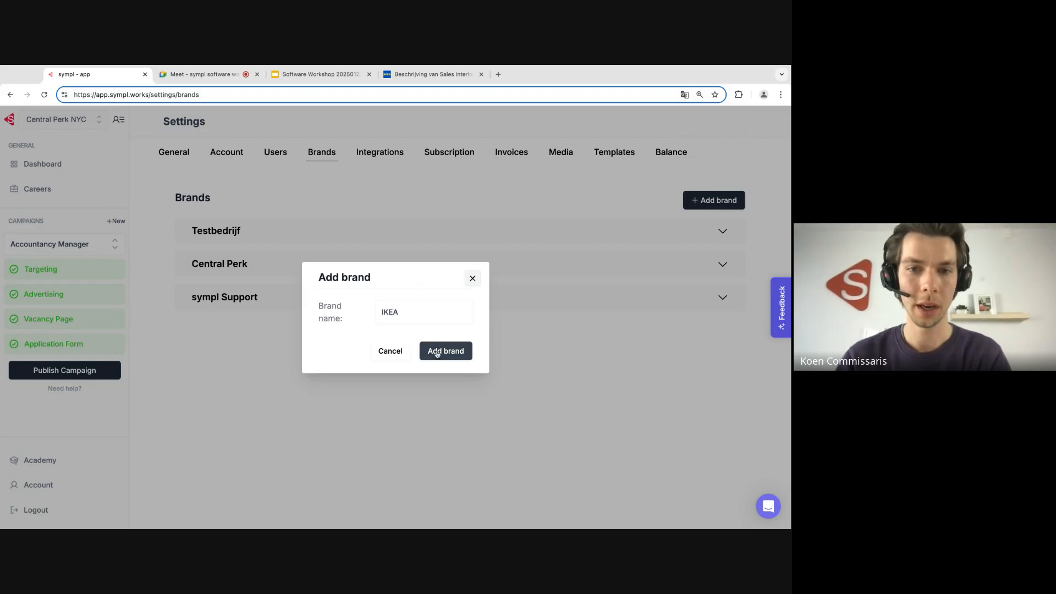
{"action": "left_click", "coordinate": [441, 351]}
{"action": "left_click", "coordinate": [356, 341]}
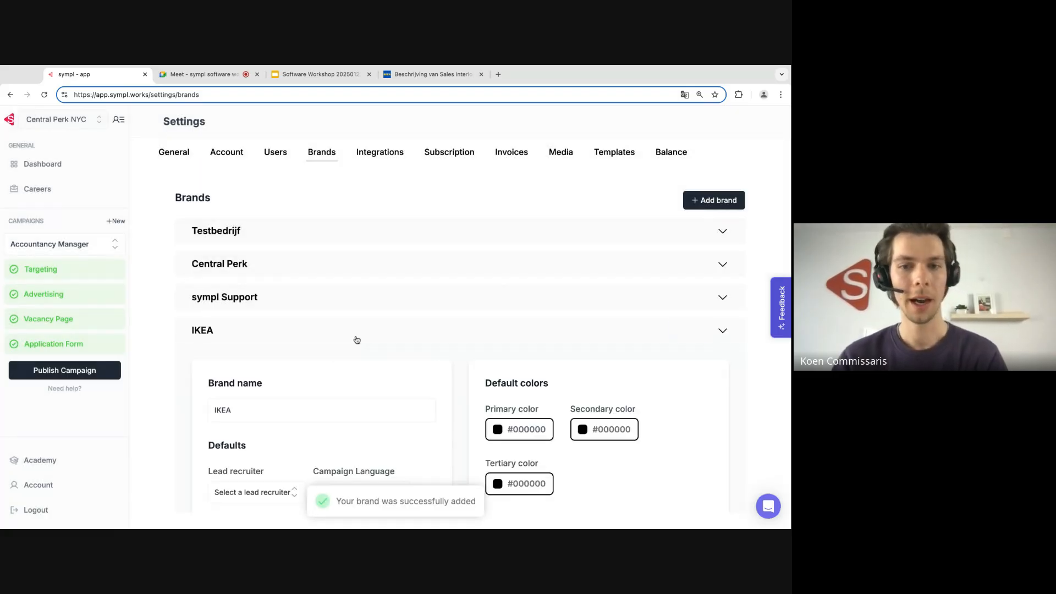
Step: Set the IKEA brand's default primary color to #0058A3 and its secondary color to #FFDB00
{"action": "scroll", "coordinate": [429, 339], "scroll_direction": "down", "scroll_amount": 2}
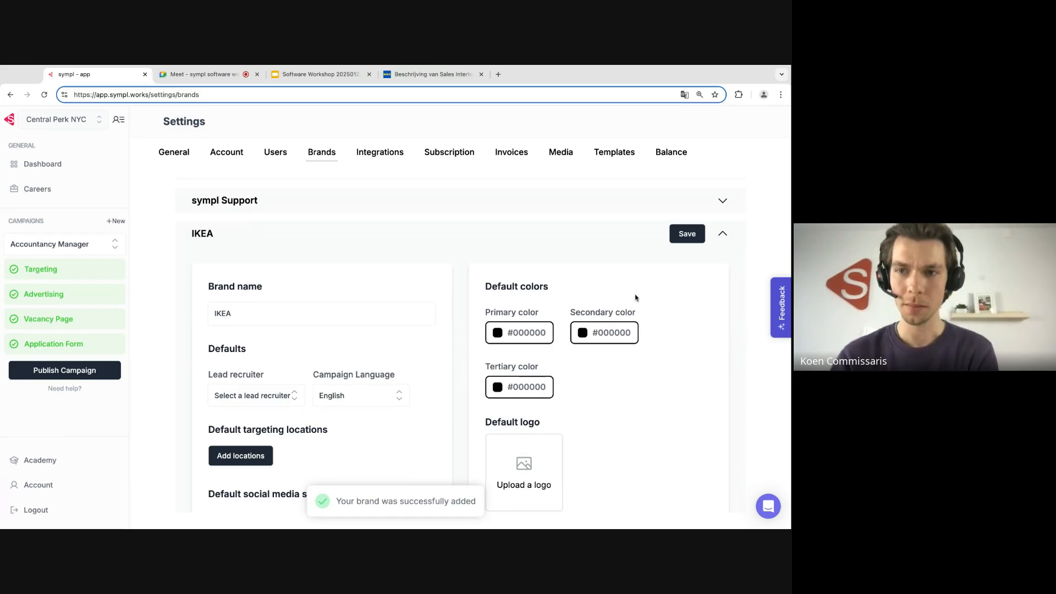
{"action": "scroll", "coordinate": [556, 339], "scroll_direction": "down", "scroll_amount": 1}
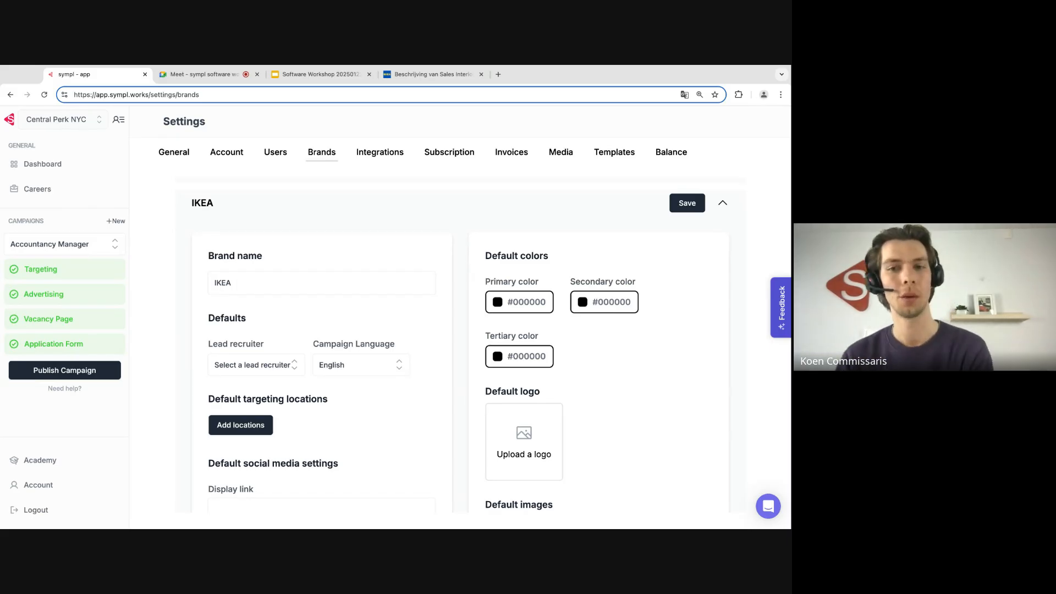
{"action": "left_click", "coordinate": [510, 302]}
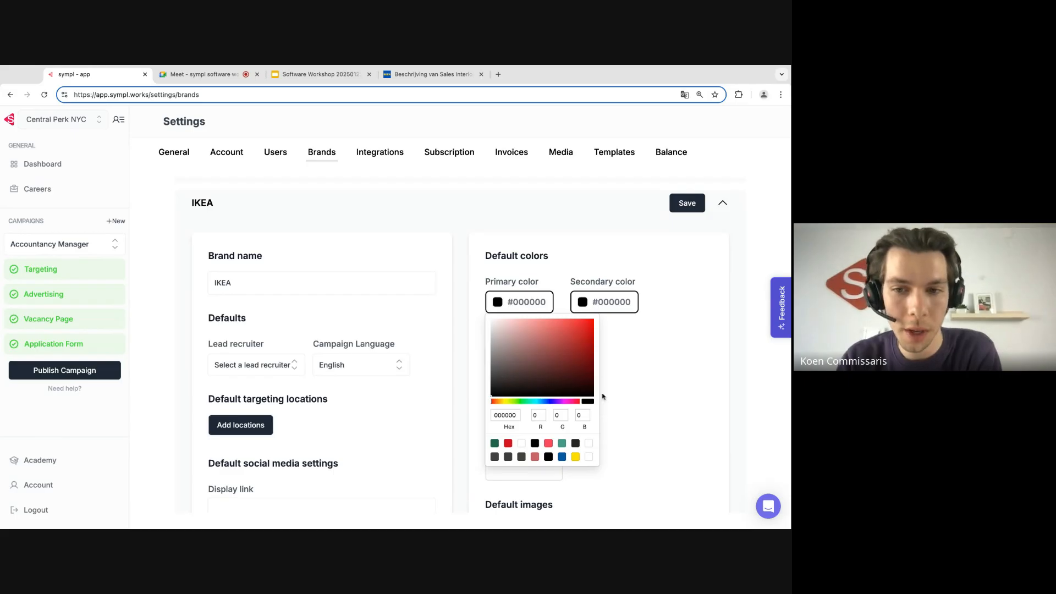
{"action": "left_click", "coordinate": [562, 457]}
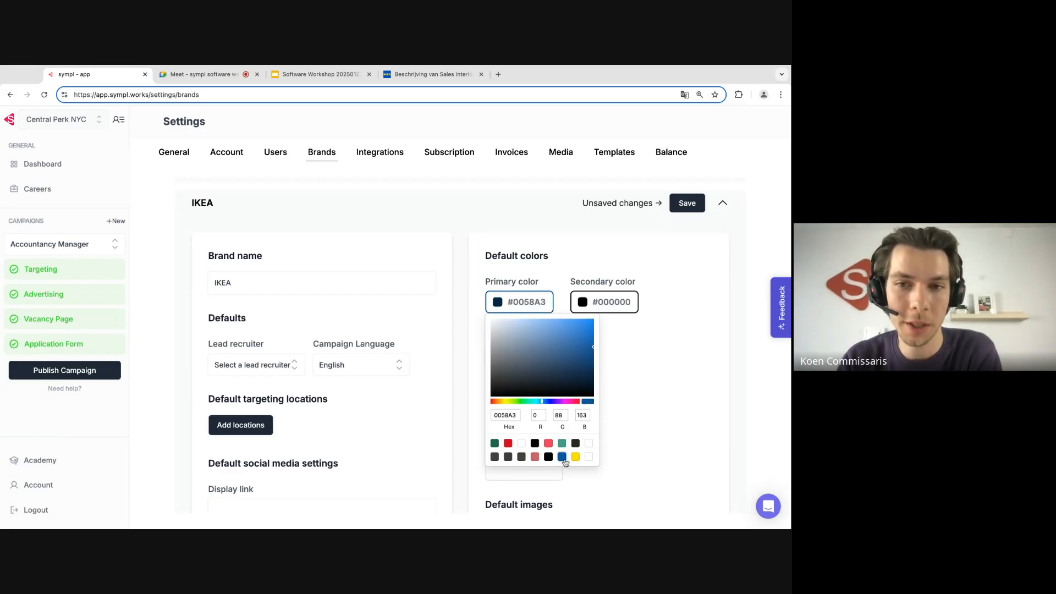
{"action": "left_click", "coordinate": [613, 308]}
{"action": "left_click", "coordinate": [661, 457]}
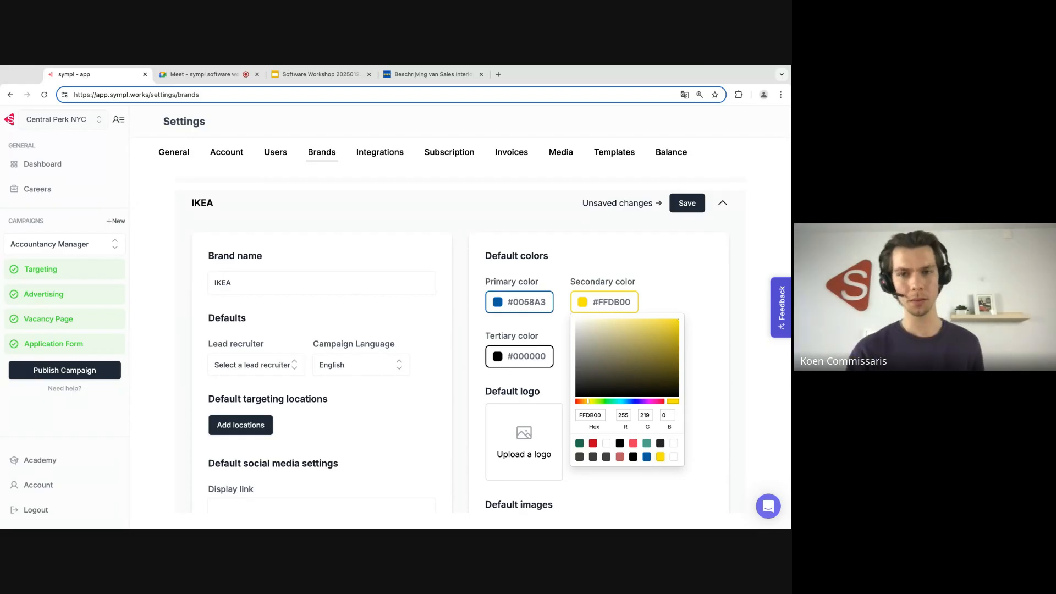
{"action": "left_click", "coordinate": [681, 286]}
Step: Choose the existing IKEA logo as the brand's default logo
{"action": "scroll", "coordinate": [680, 287], "scroll_direction": "down", "scroll_amount": 2}
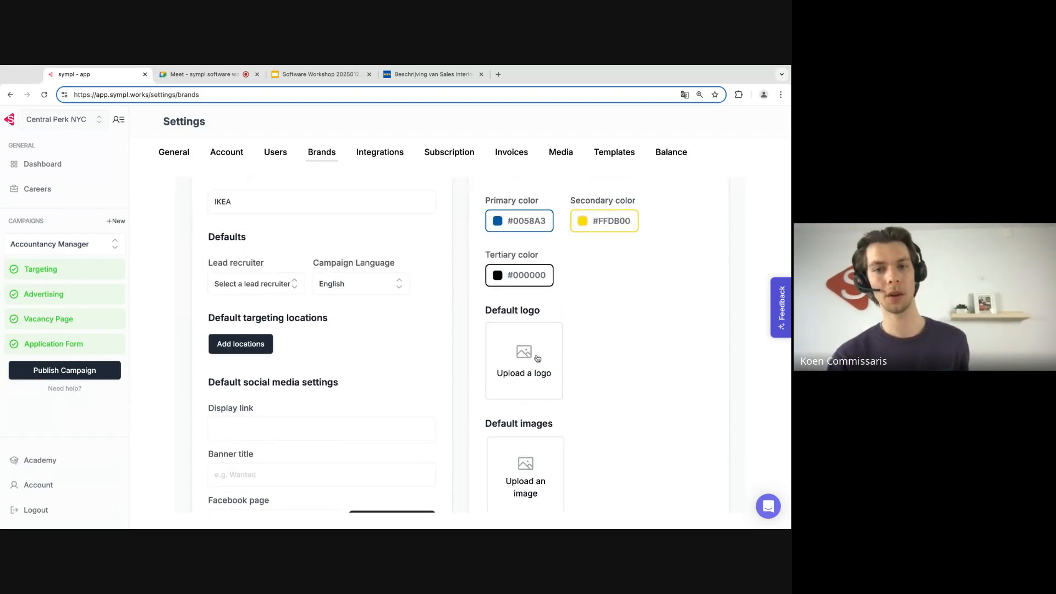
{"action": "left_click", "coordinate": [539, 356]}
{"action": "left_click", "coordinate": [257, 285]}
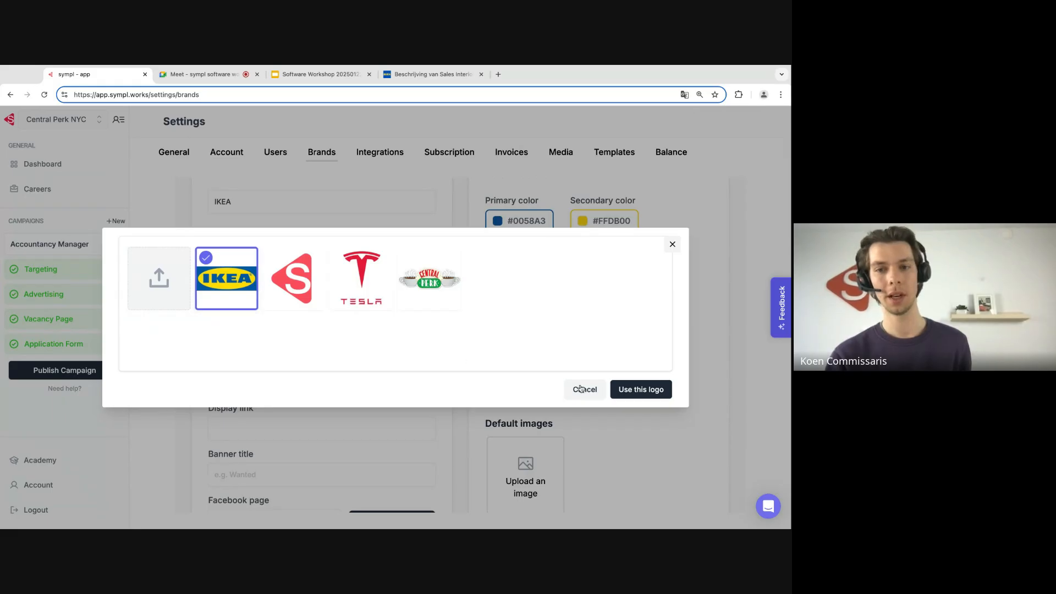
{"action": "left_click", "coordinate": [646, 395]}
Step: Add the three IKEA photos from the media library as the brand's default images
{"action": "left_click", "coordinate": [531, 393]}
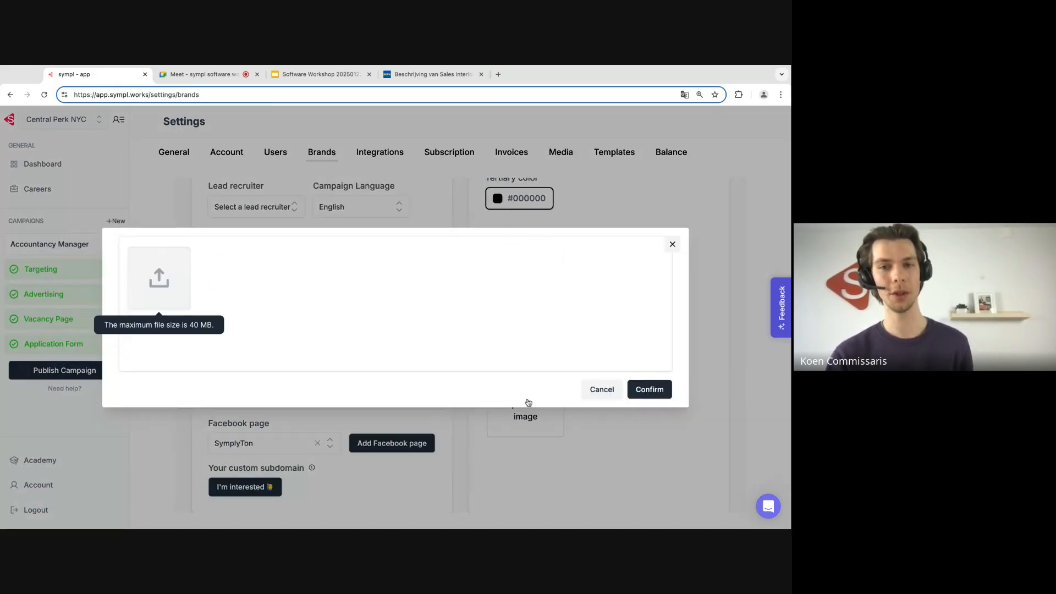
{"action": "left_click", "coordinate": [247, 231]}
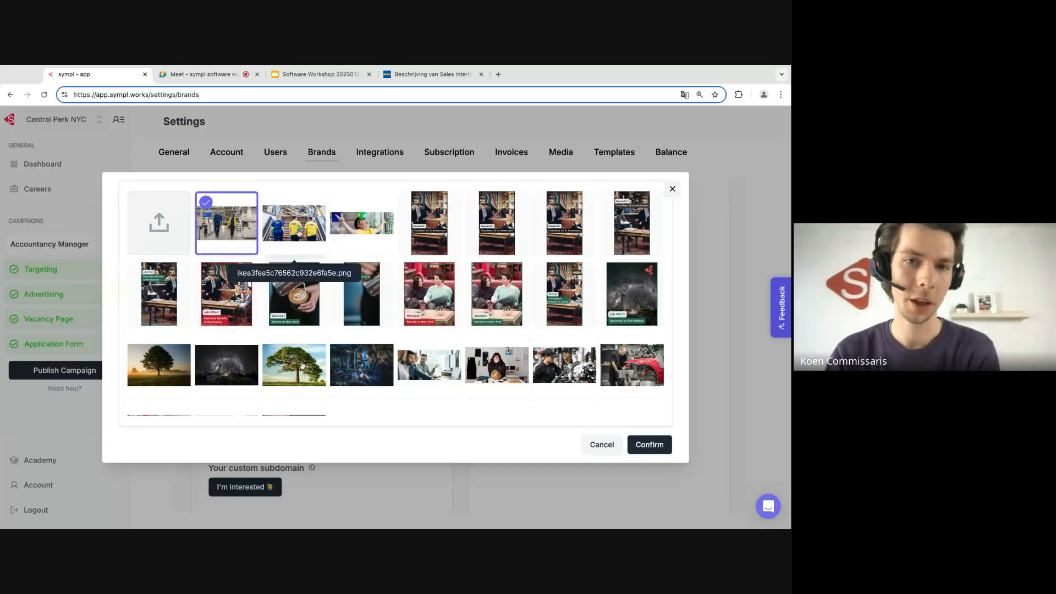
{"action": "left_click", "coordinate": [294, 223]}
{"action": "left_click", "coordinate": [361, 222]}
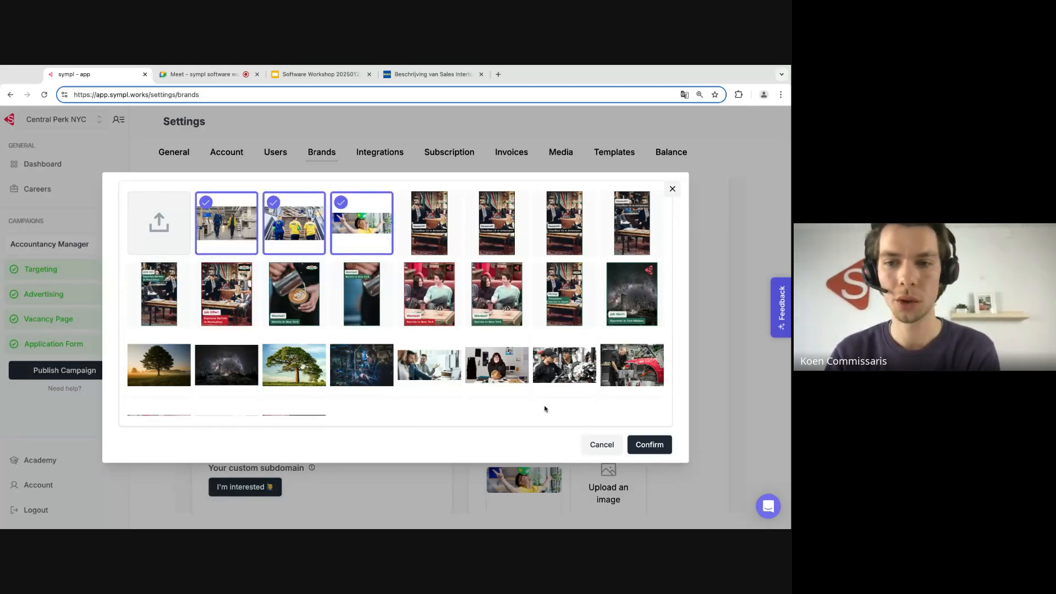
{"action": "left_click", "coordinate": [650, 449]}
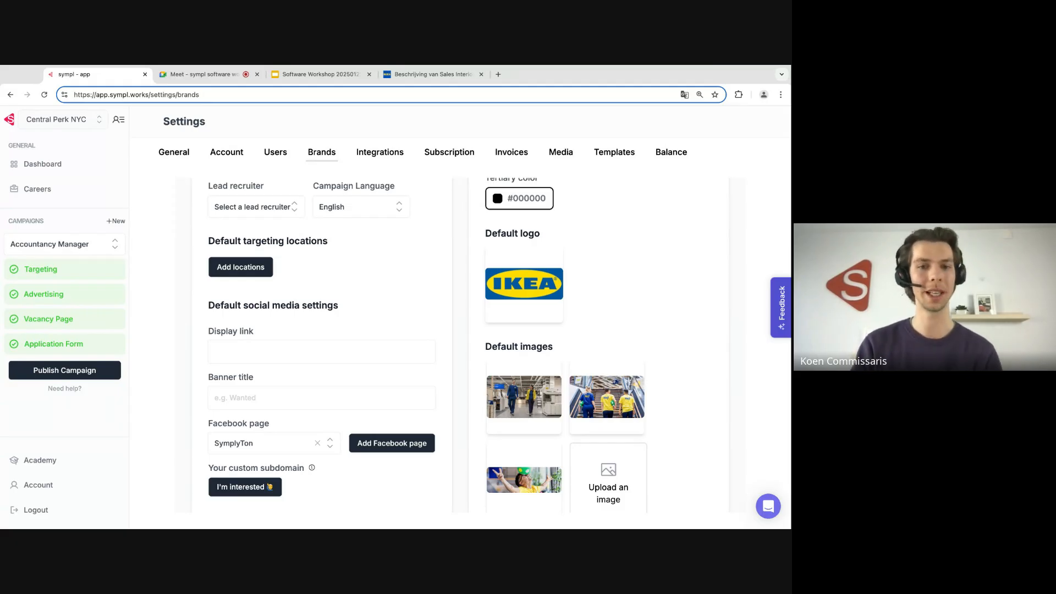
Step: Clear the brand's selected Facebook page so that the sympl page is used
{"action": "left_click", "coordinate": [315, 449]}
{"action": "scroll", "coordinate": [384, 391], "scroll_direction": "up", "scroll_amount": 2}
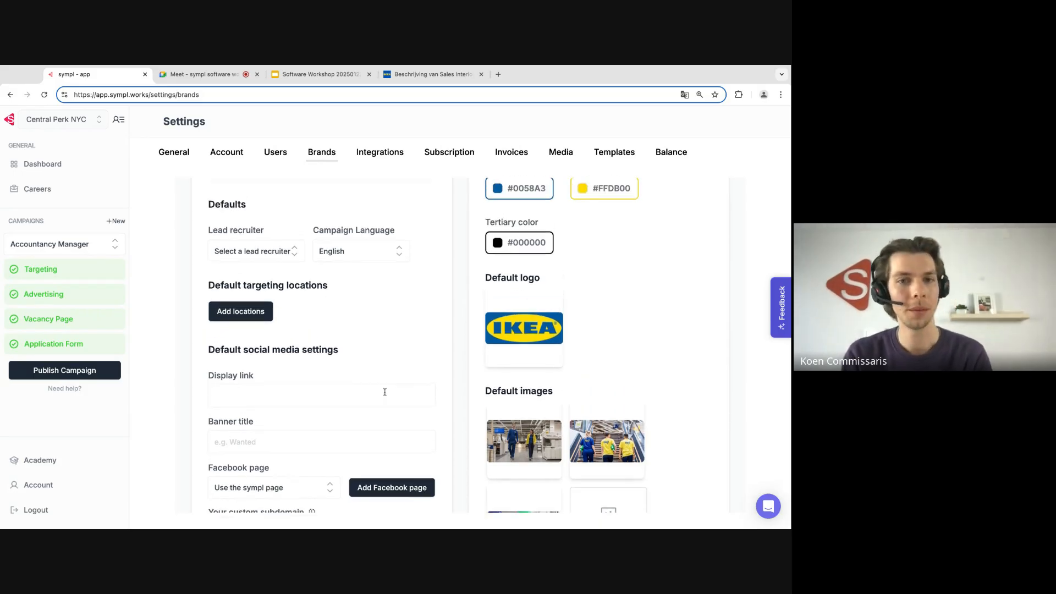
{"action": "scroll", "coordinate": [385, 392], "scroll_direction": "up", "scroll_amount": 2}
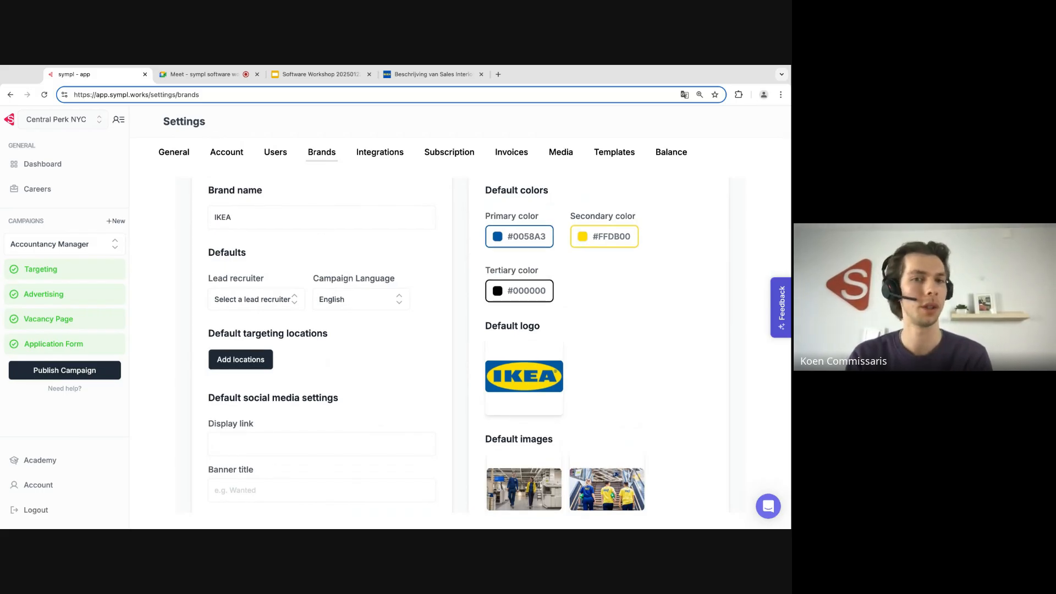
Step: Check the selectable lead recruiters and examine the brand's language, targeting location and social media defaults
{"action": "left_click", "coordinate": [271, 308]}
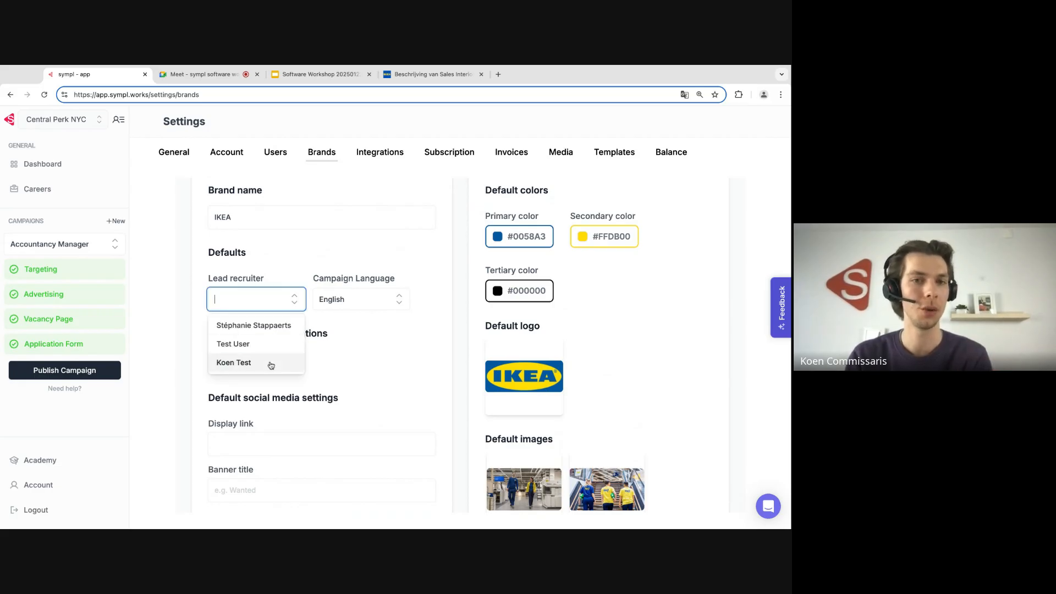
{"action": "left_click", "coordinate": [276, 272]}
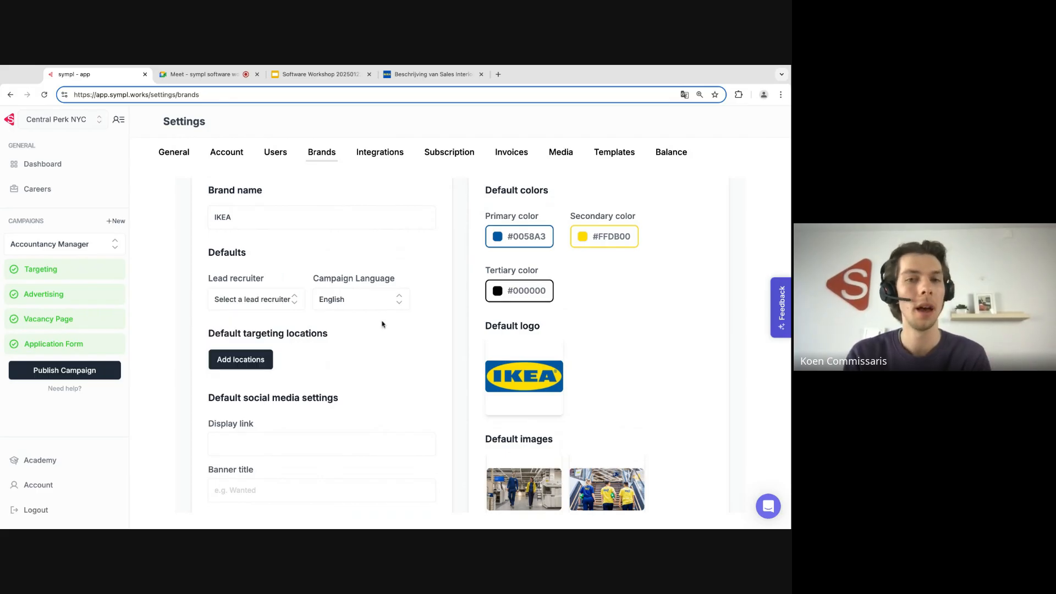
{"action": "scroll", "coordinate": [399, 340], "scroll_direction": "down", "scroll_amount": 1}
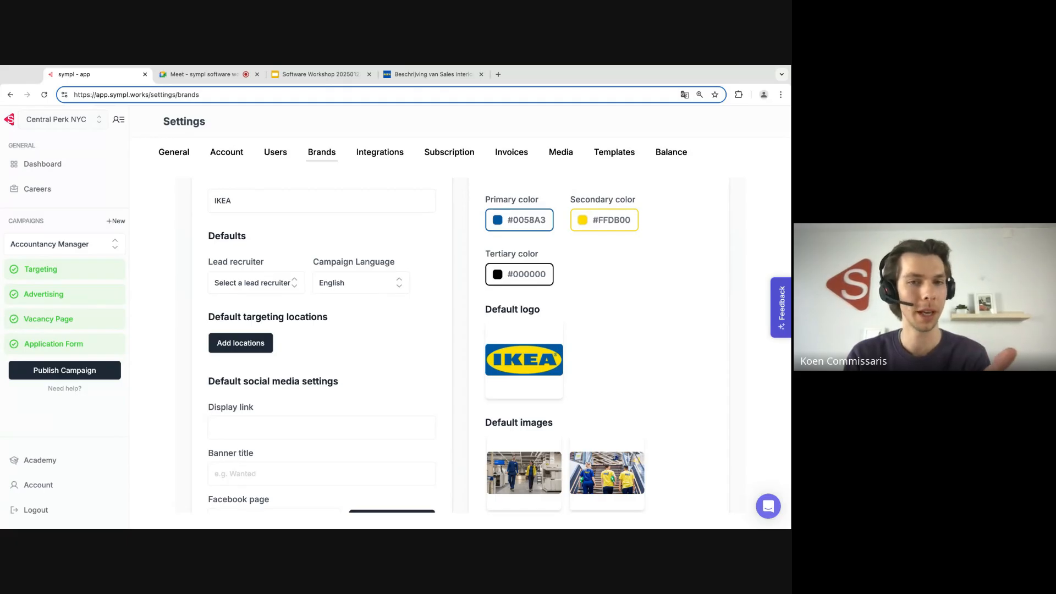
{"action": "scroll", "coordinate": [426, 348], "scroll_direction": "down", "scroll_amount": 1}
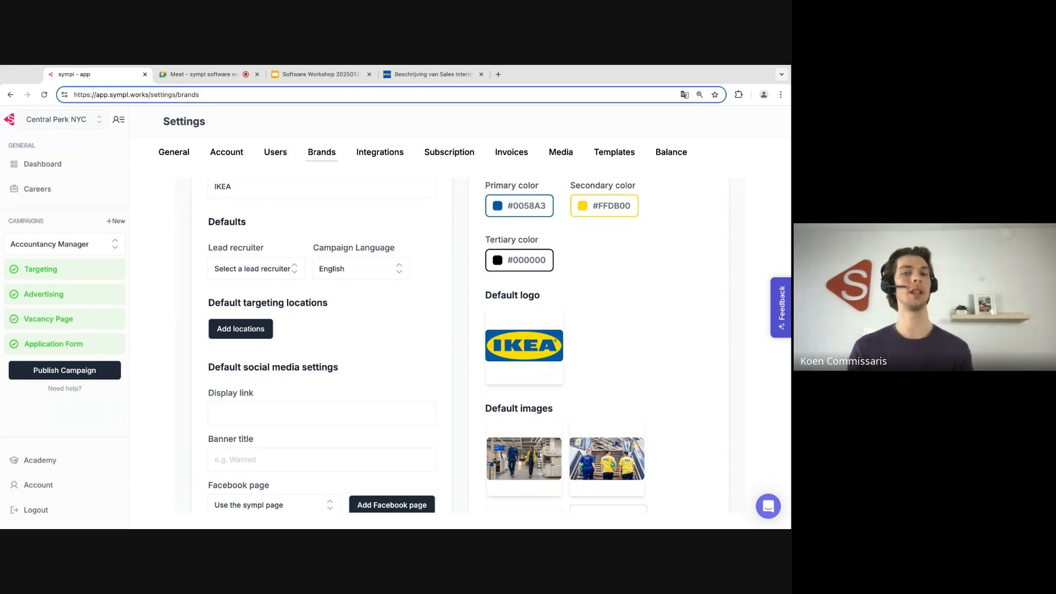
{"action": "scroll", "coordinate": [459, 344], "scroll_direction": "down", "scroll_amount": 1}
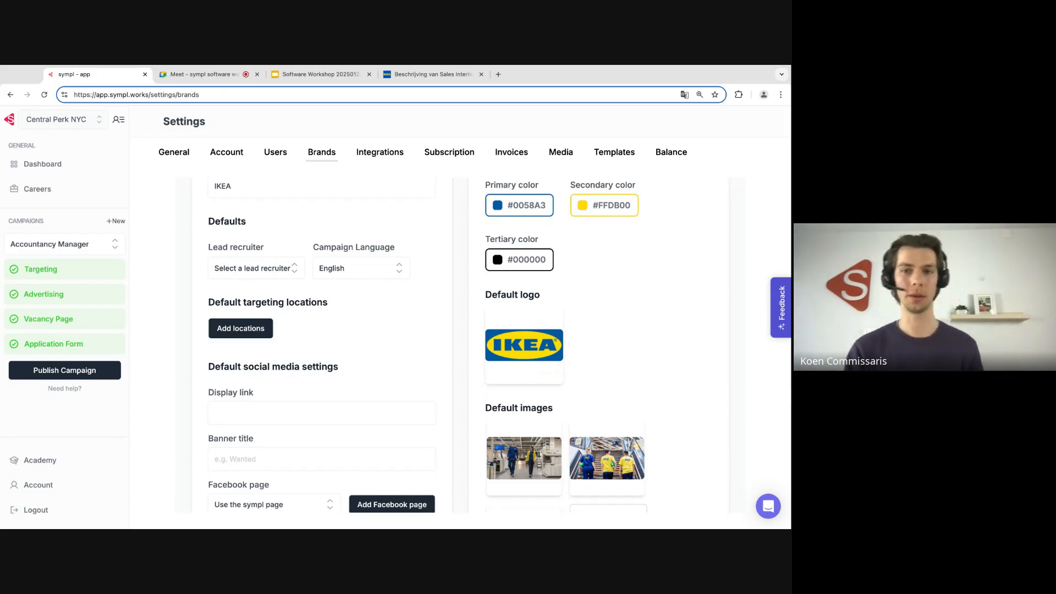
Step: Save the IKEA brand settings and collapse the brand's section
{"action": "scroll", "coordinate": [460, 347], "scroll_direction": "up", "scroll_amount": 3}
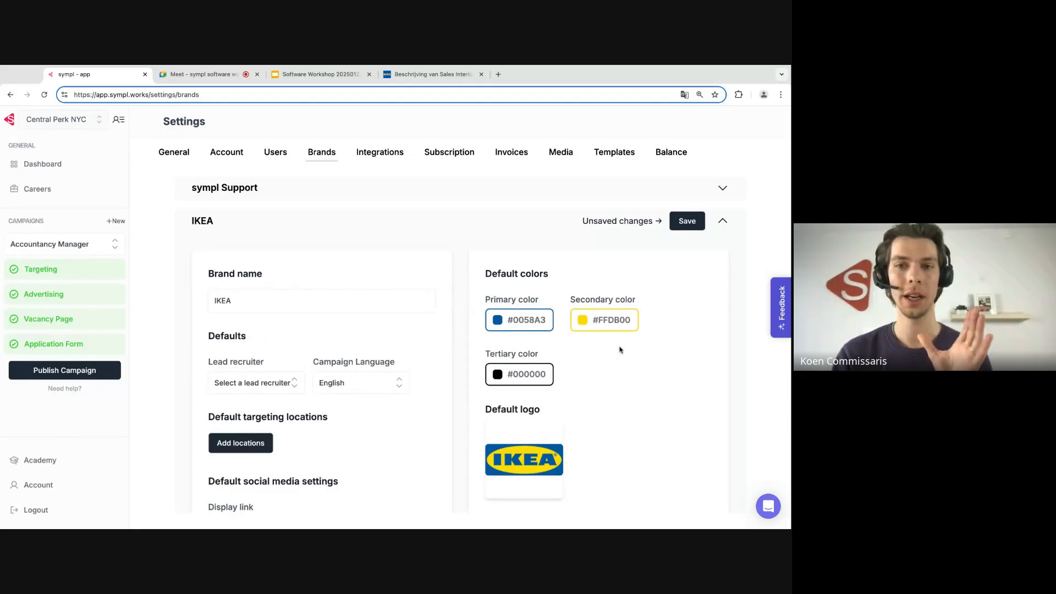
{"action": "left_click", "coordinate": [694, 222]}
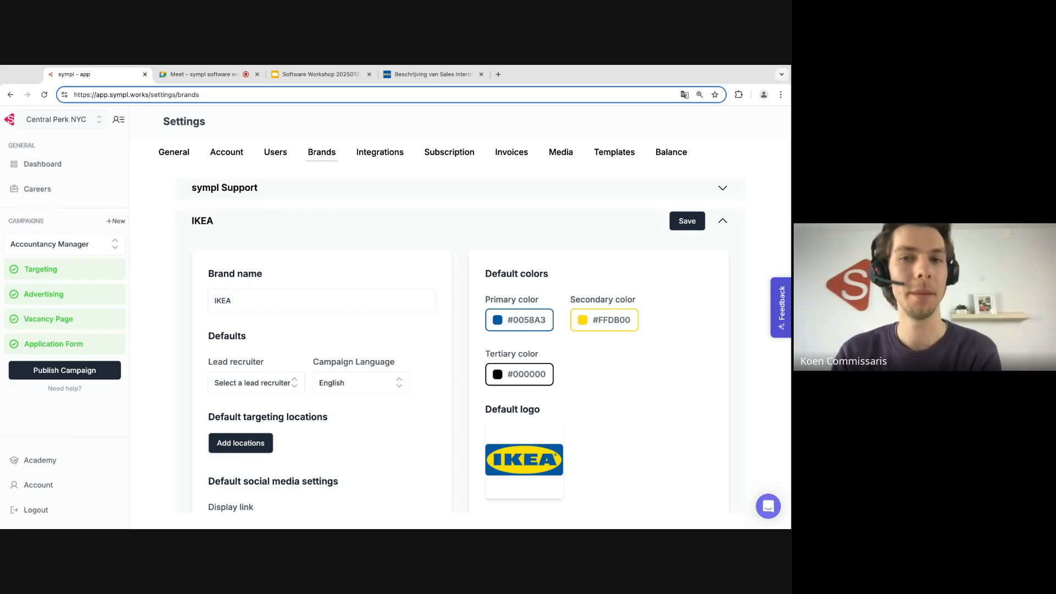
{"action": "left_click", "coordinate": [724, 222]}
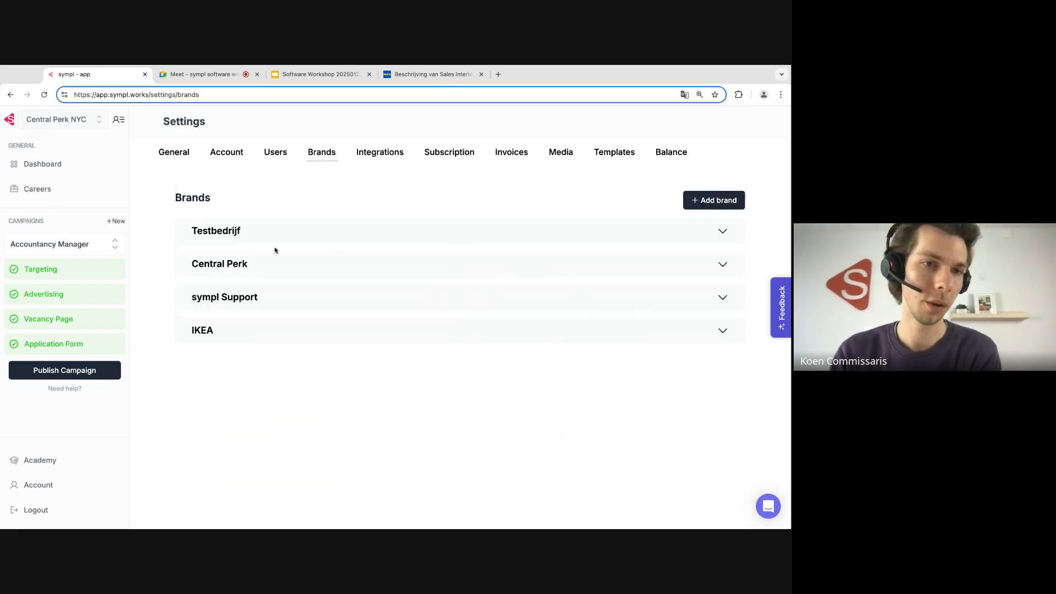
Step: Open the form for importing a campaign and select the web address of IKEA's Sales Interior Designer vacancy page
{"action": "left_click", "coordinate": [115, 223]}
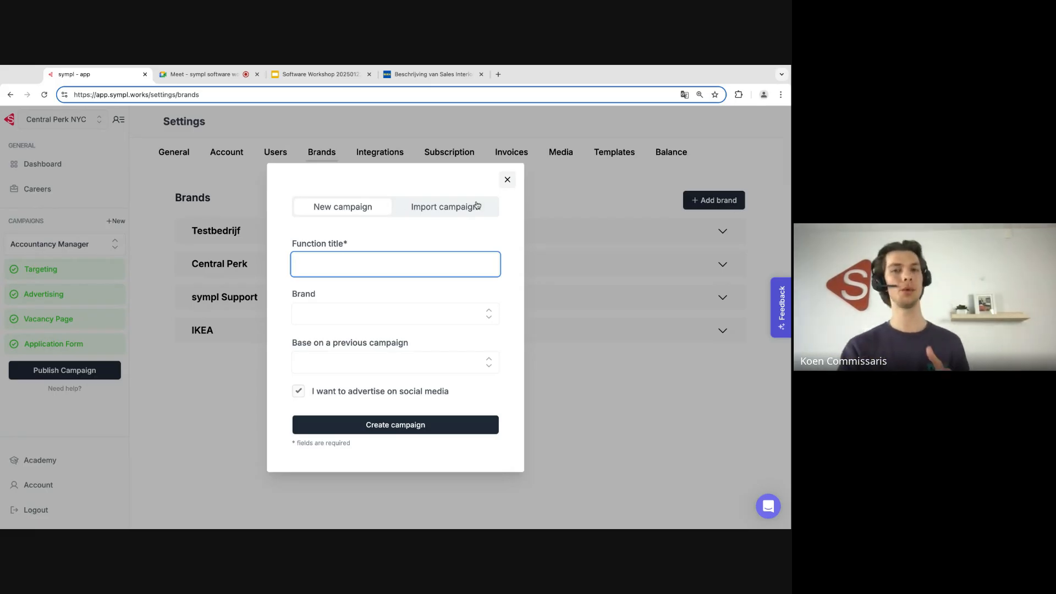
{"action": "left_click", "coordinate": [474, 207]}
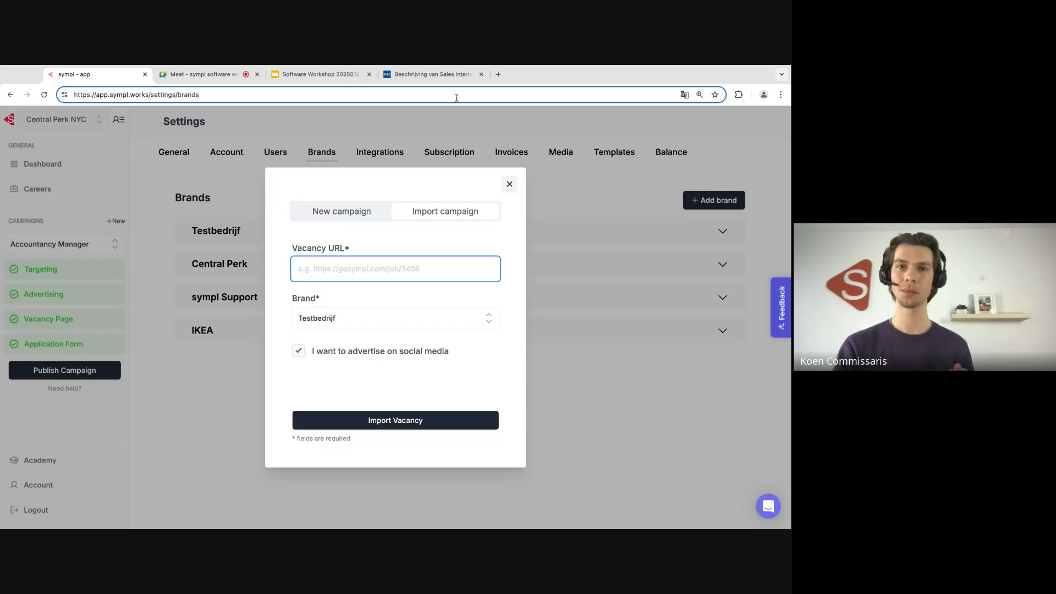
{"action": "left_click", "coordinate": [433, 73]}
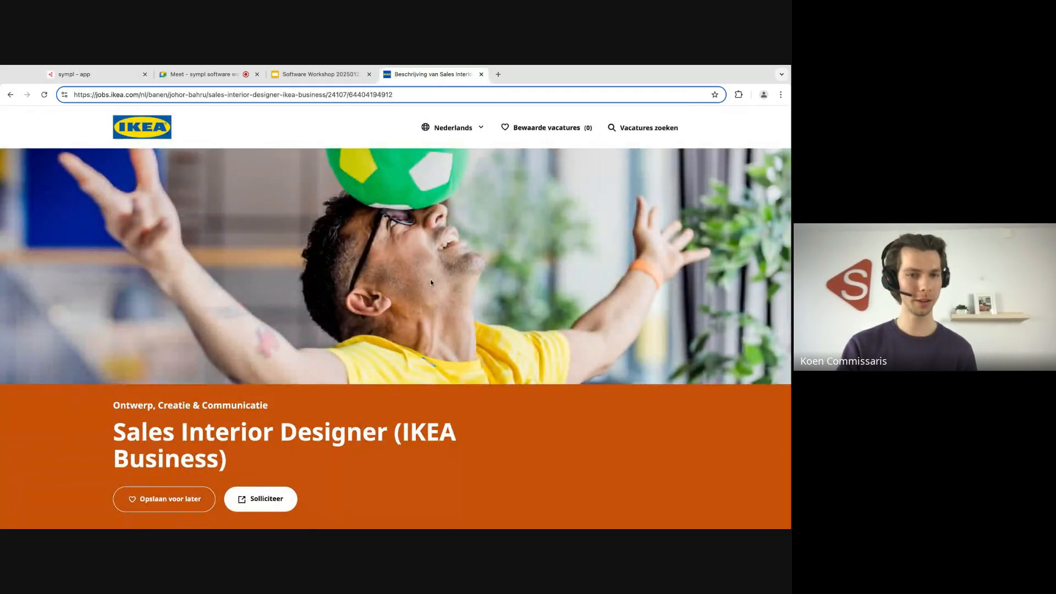
{"action": "scroll", "coordinate": [430, 279], "scroll_direction": "down", "scroll_amount": 3}
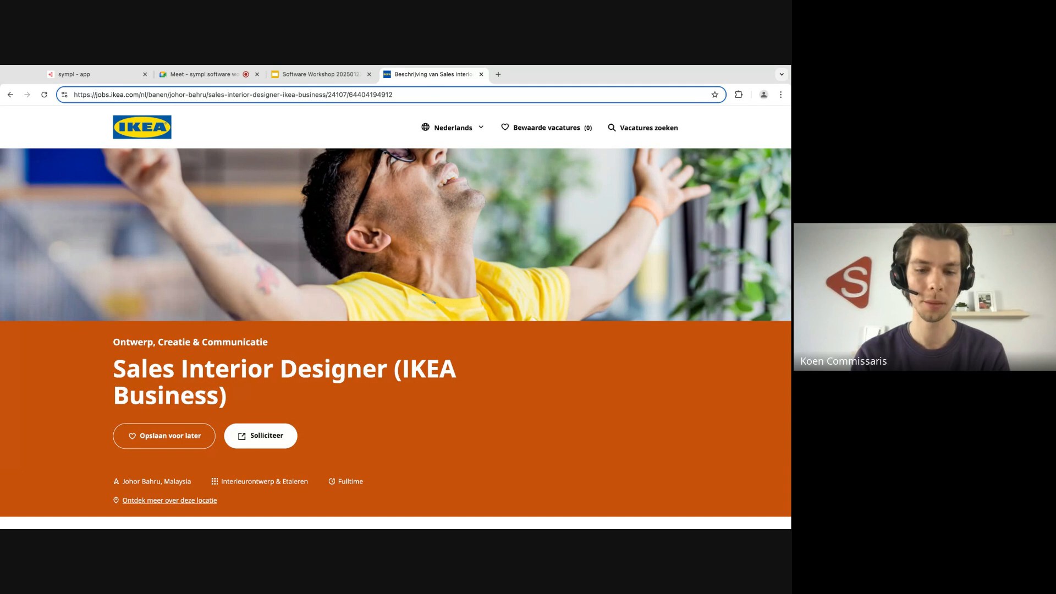
{"action": "left_click", "coordinate": [233, 95]}
Step: Examine the vacancy's company description, assignment, qualifications and benefits
{"action": "scroll", "coordinate": [350, 383], "scroll_direction": "down", "scroll_amount": 5}
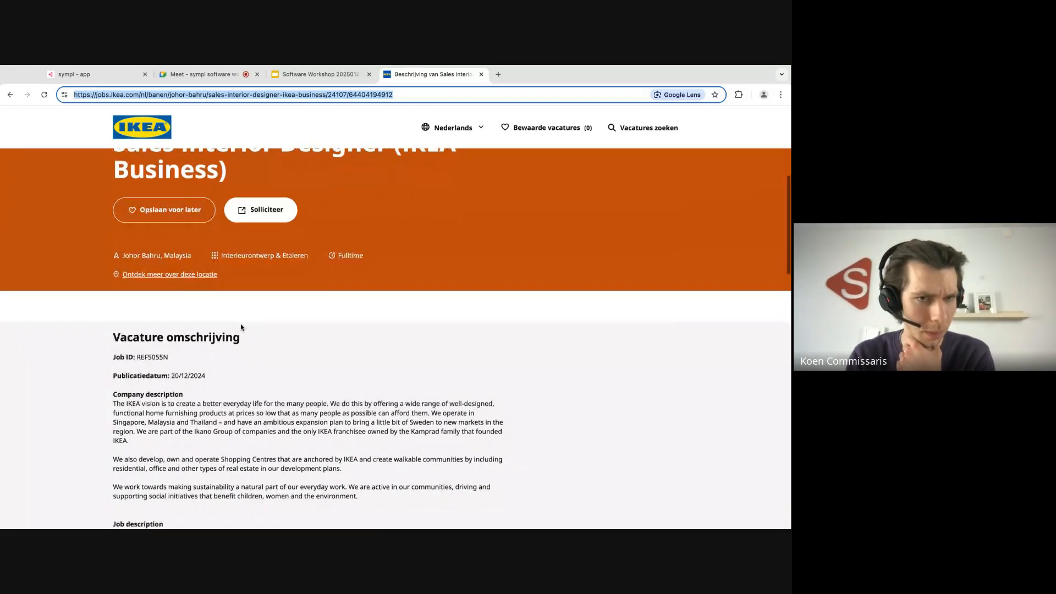
{"action": "scroll", "coordinate": [240, 329], "scroll_direction": "down", "scroll_amount": 1}
{"action": "scroll", "coordinate": [231, 321], "scroll_direction": "down", "scroll_amount": 3}
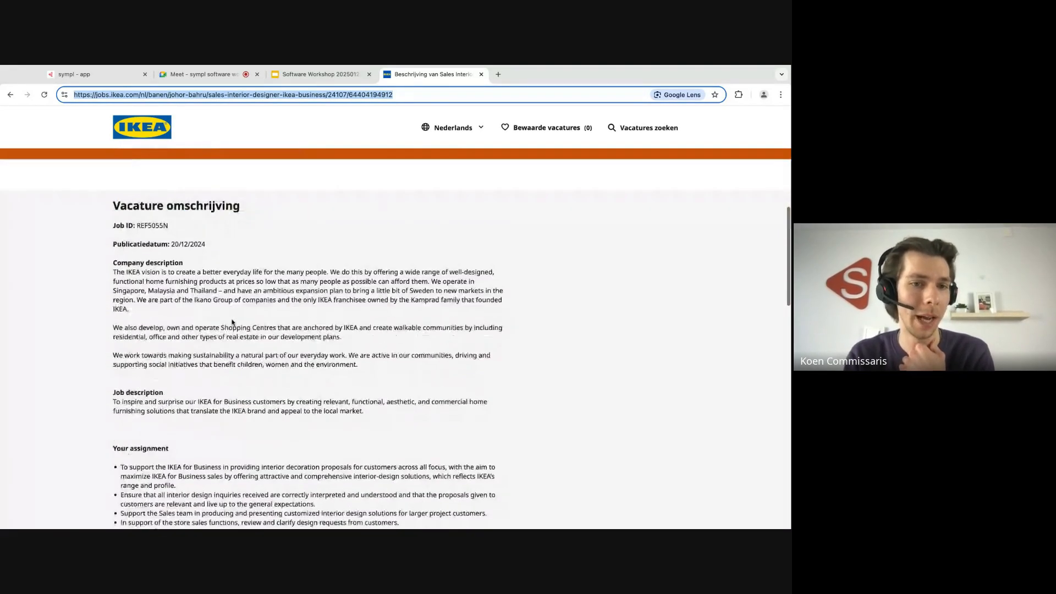
{"action": "scroll", "coordinate": [231, 322], "scroll_direction": "down", "scroll_amount": 5}
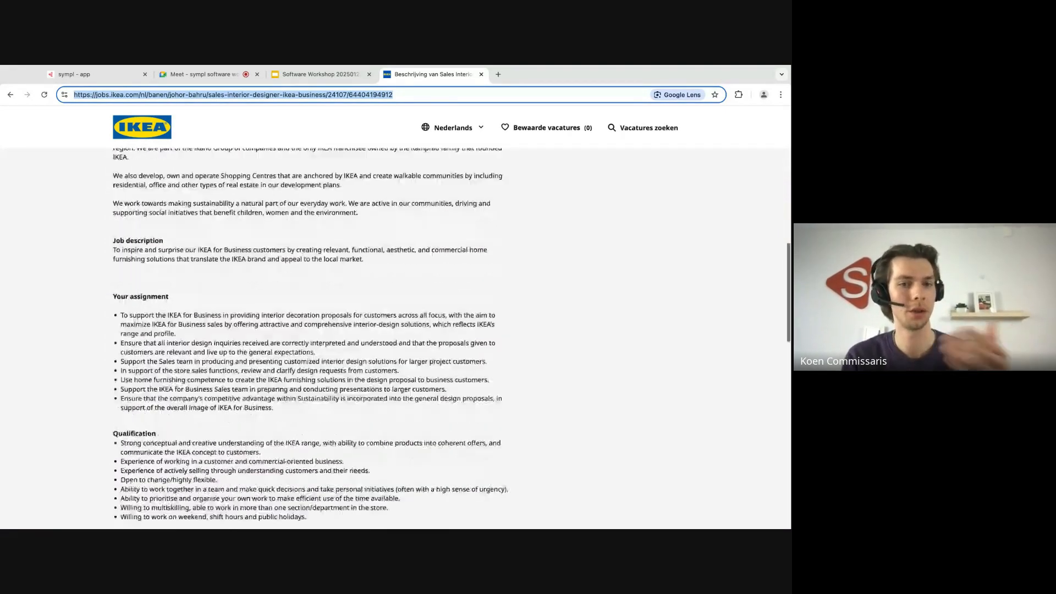
{"action": "scroll", "coordinate": [311, 339], "scroll_direction": "down", "scroll_amount": 3}
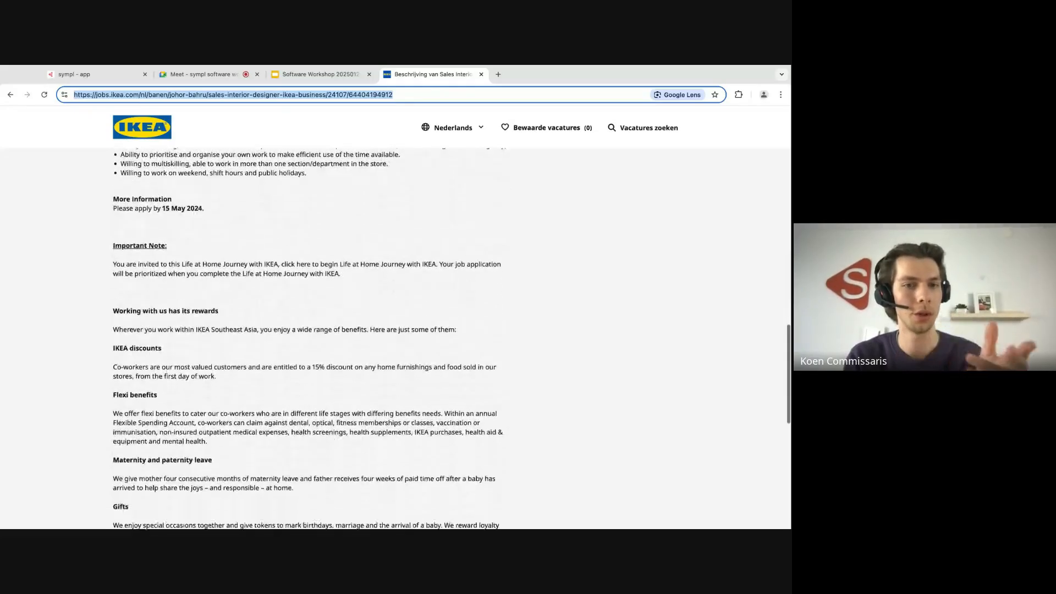
{"action": "scroll", "coordinate": [321, 271], "scroll_direction": "up", "scroll_amount": 12}
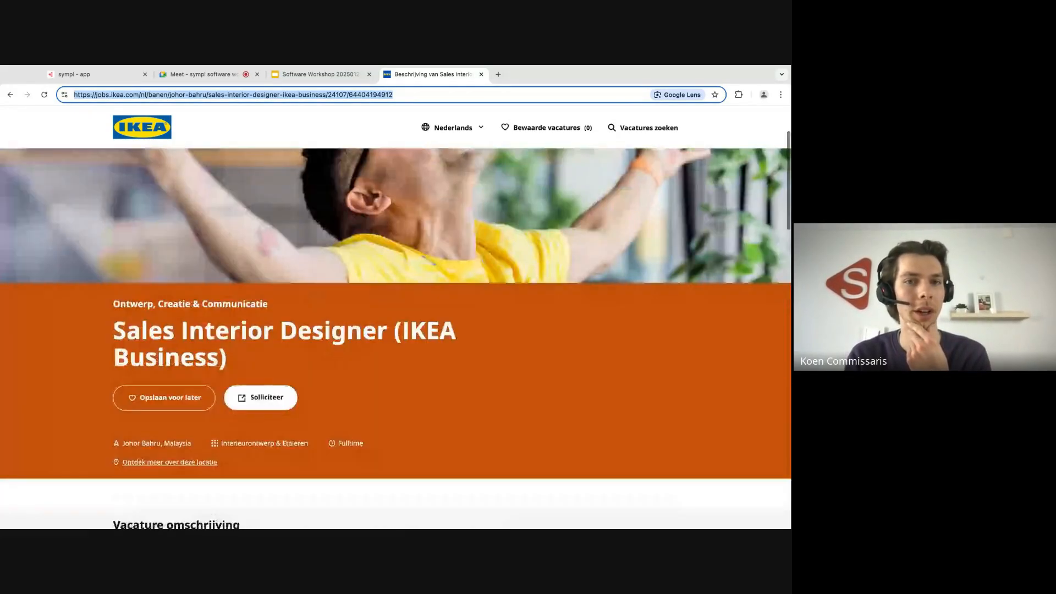
{"action": "scroll", "coordinate": [320, 271], "scroll_direction": "down", "scroll_amount": 14}
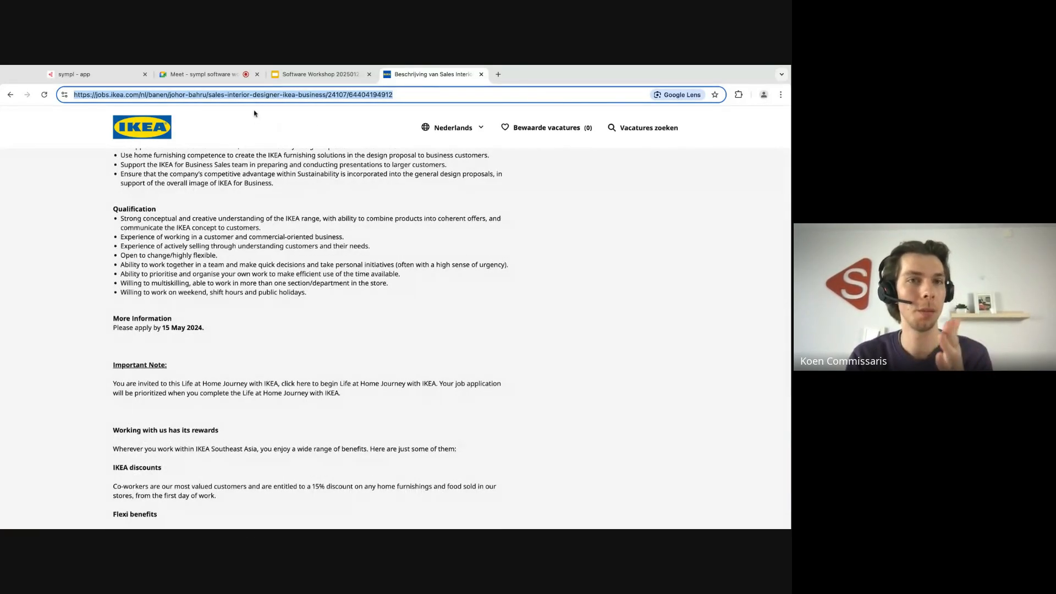
Step: Import the Sales Interior Designer vacancy from its copied web address under the IKEA brand in sympl, with social media advertising enabled
{"action": "left_click", "coordinate": [105, 76]}
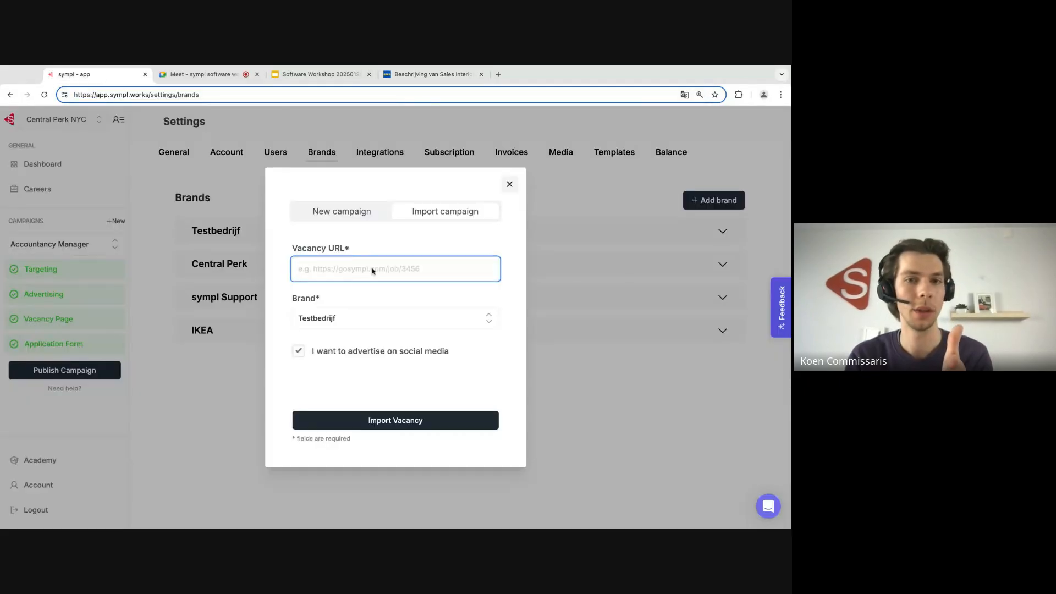
{"action": "key", "text": "ctrl+v"}
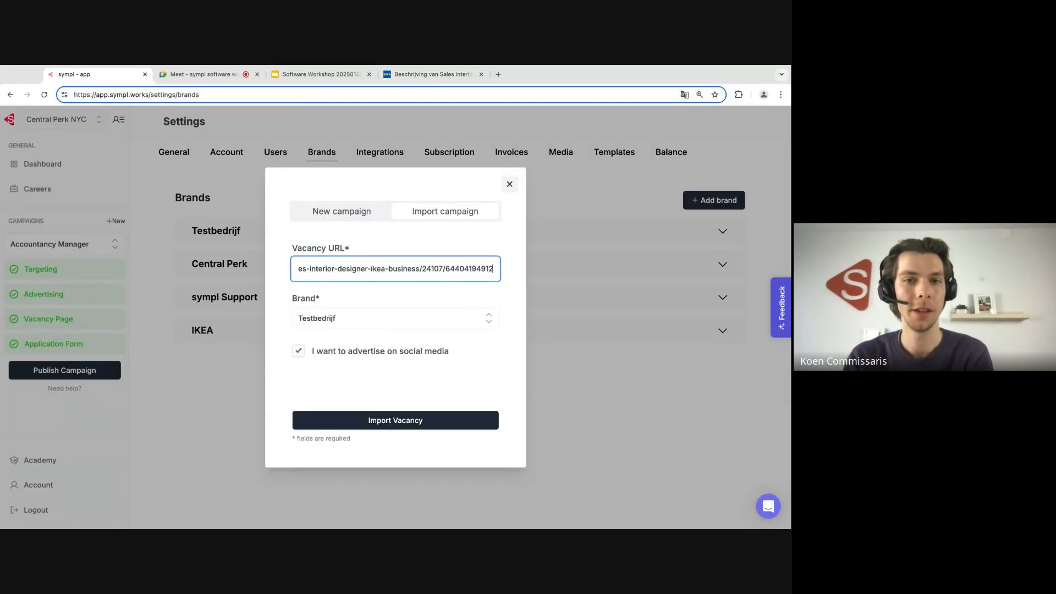
{"action": "left_click", "coordinate": [384, 319]}
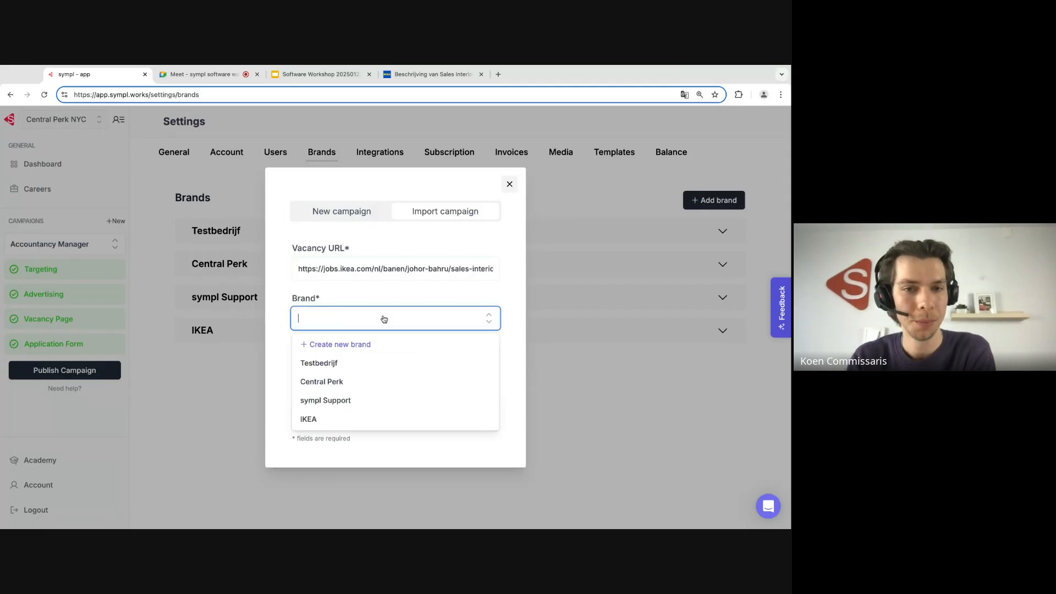
{"action": "left_click", "coordinate": [350, 418]}
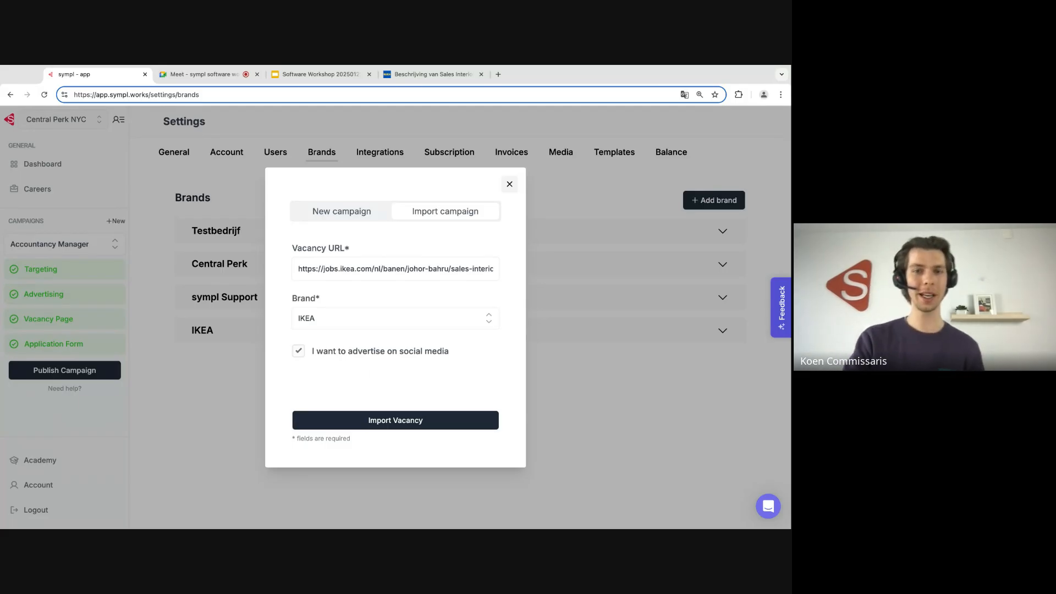
{"action": "left_click", "coordinate": [378, 422]}
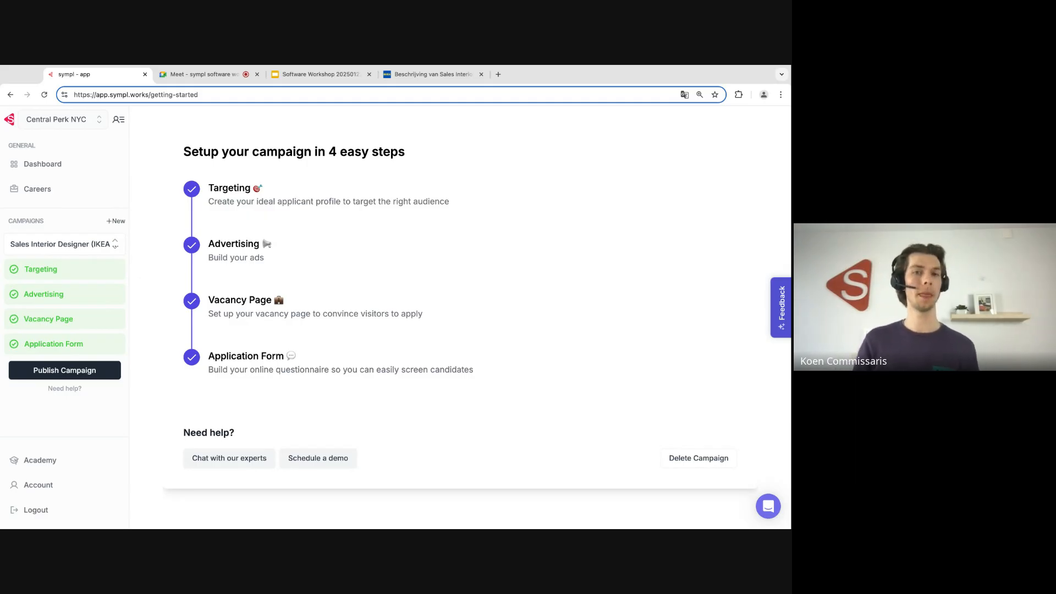
Step: Check the campaign's advertising budget and payment choices, and examine its function, language, experience and location targeting
{"action": "left_click", "coordinate": [72, 376]}
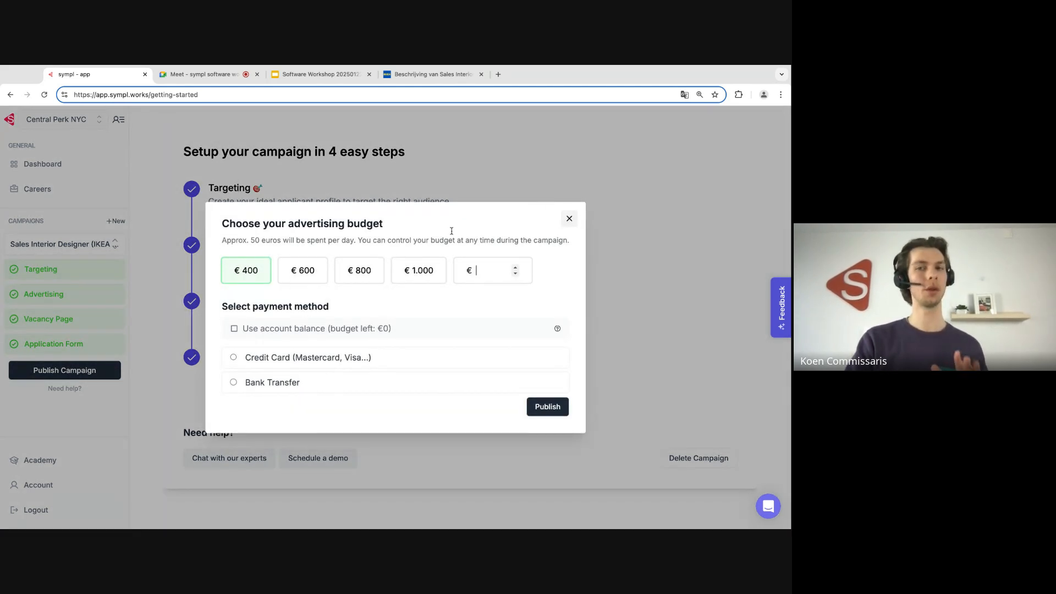
{"action": "left_click", "coordinate": [570, 217]}
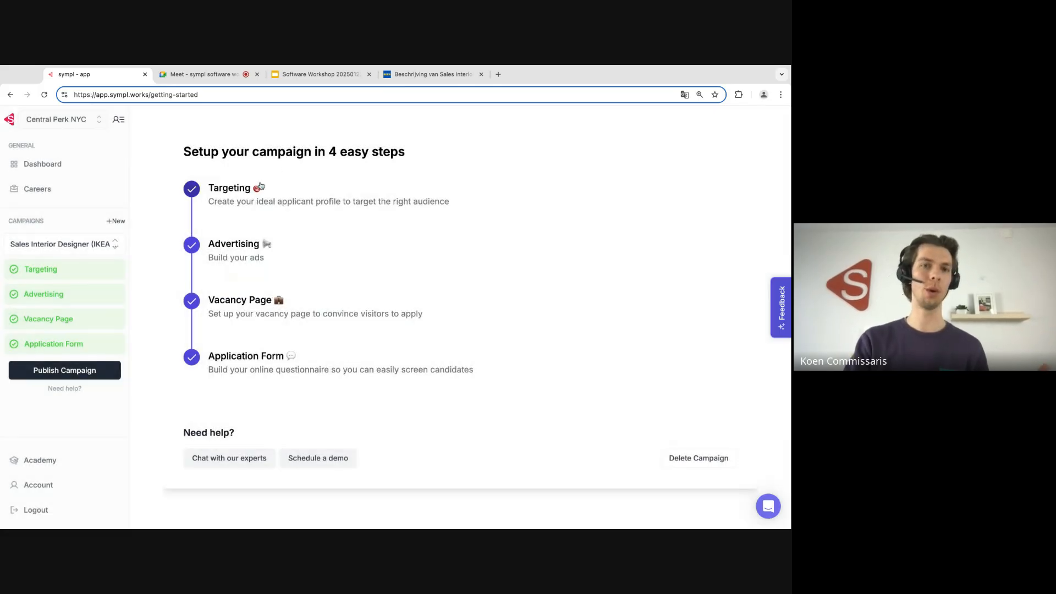
{"action": "left_click", "coordinate": [258, 193]}
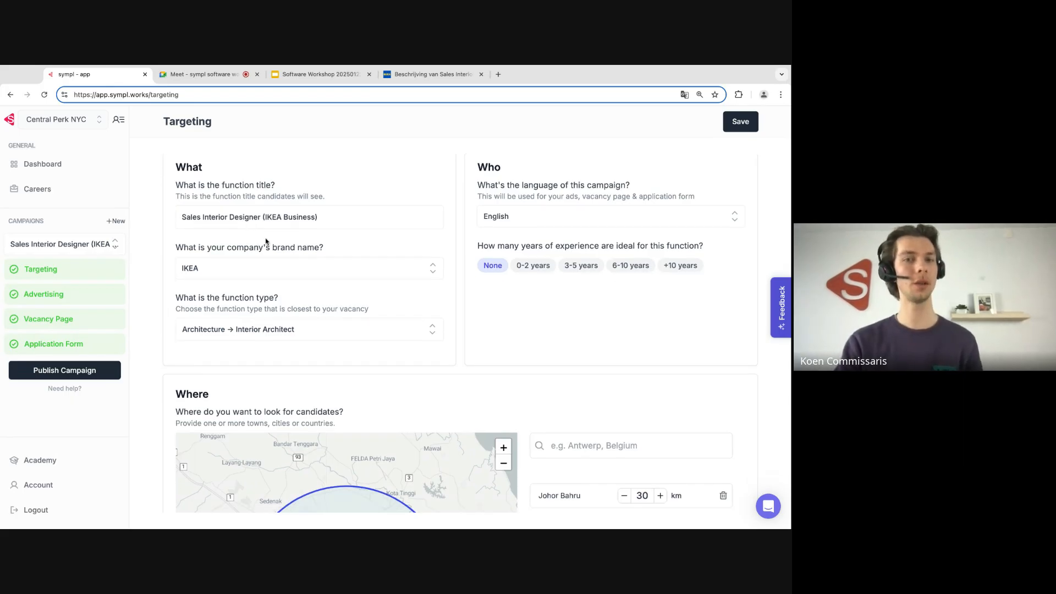
{"action": "scroll", "coordinate": [266, 241], "scroll_direction": "down", "scroll_amount": 2}
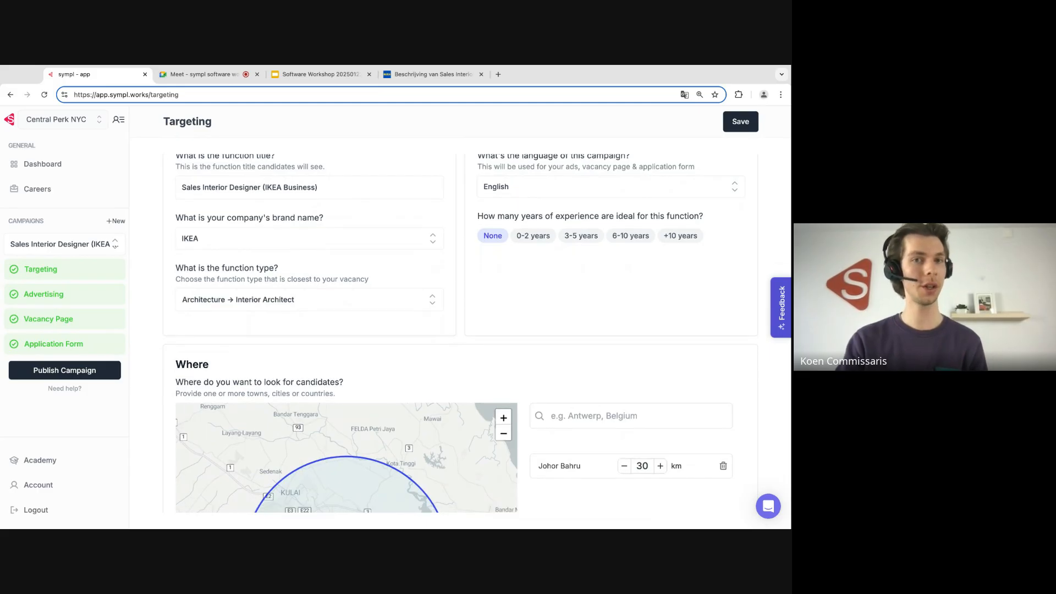
{"action": "scroll", "coordinate": [383, 276], "scroll_direction": "down", "scroll_amount": 4}
{"action": "scroll", "coordinate": [383, 276], "scroll_direction": "down", "scroll_amount": 3}
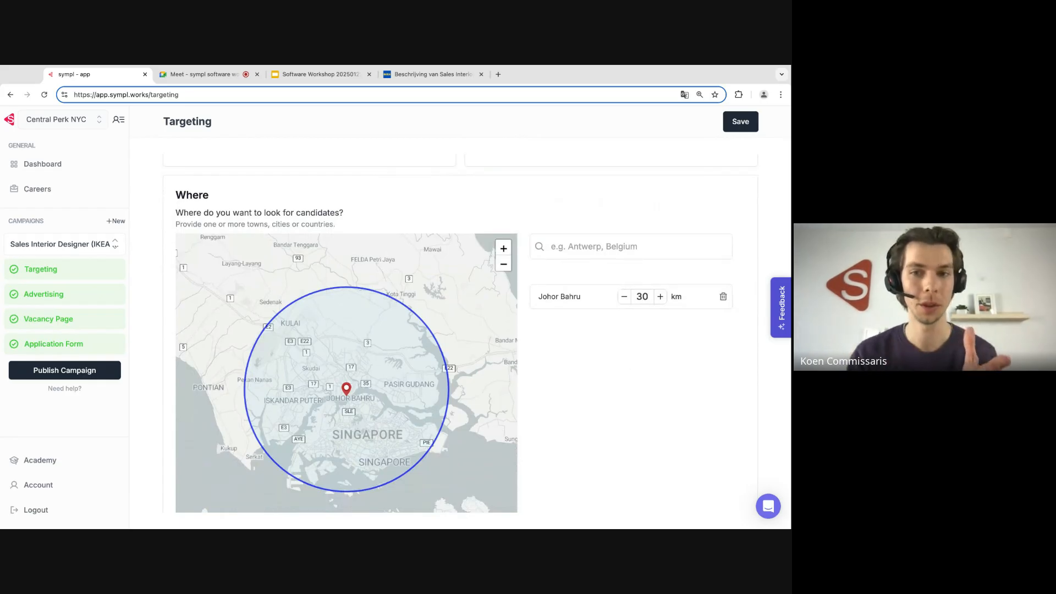
{"action": "scroll", "coordinate": [561, 327], "scroll_direction": "up", "scroll_amount": 3}
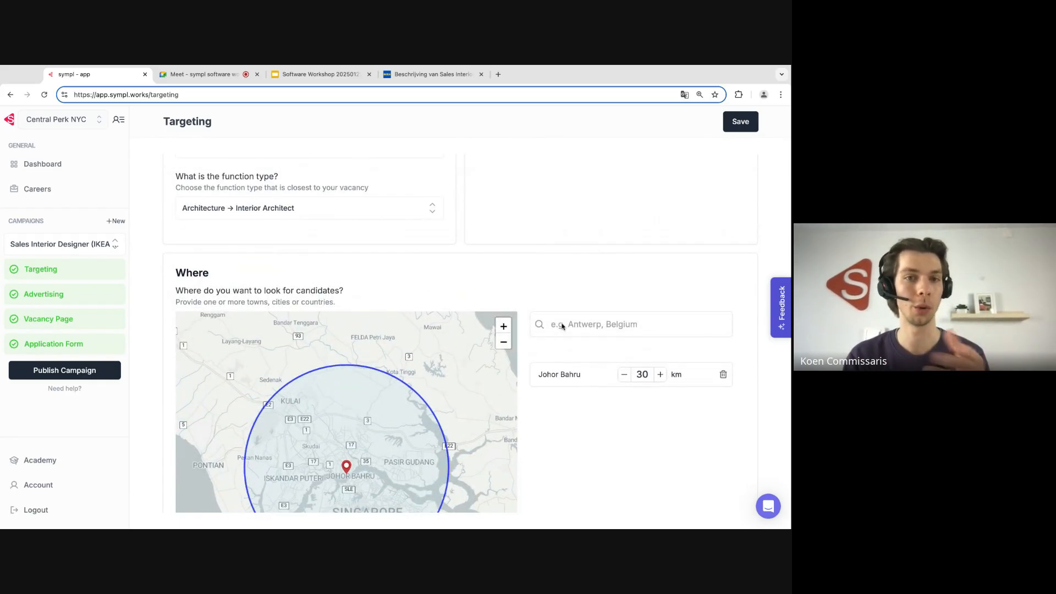
{"action": "scroll", "coordinate": [562, 327], "scroll_direction": "down", "scroll_amount": 3}
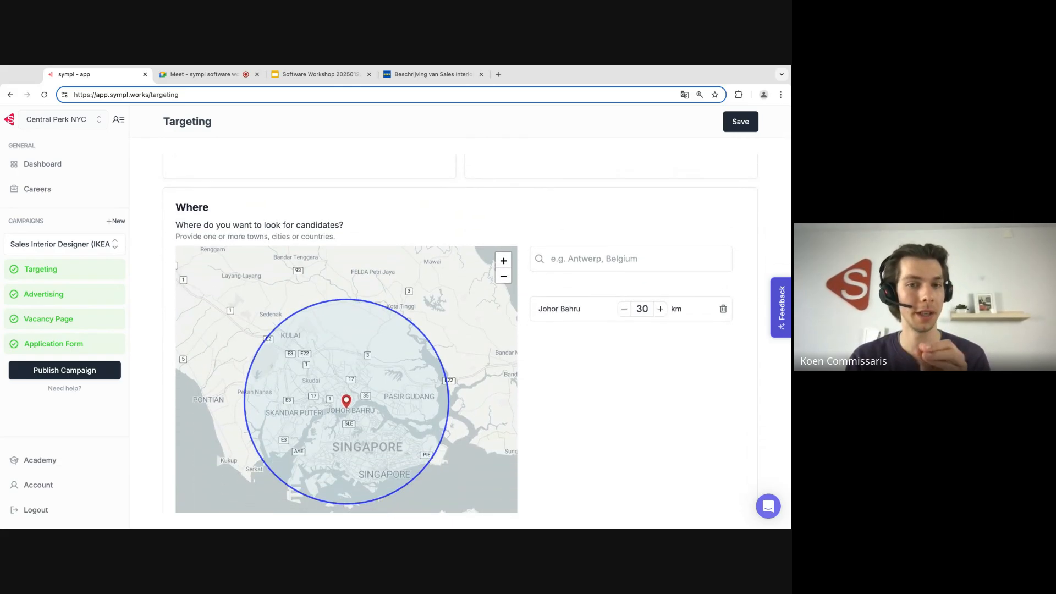
{"action": "scroll", "coordinate": [561, 328], "scroll_direction": "up", "scroll_amount": 5}
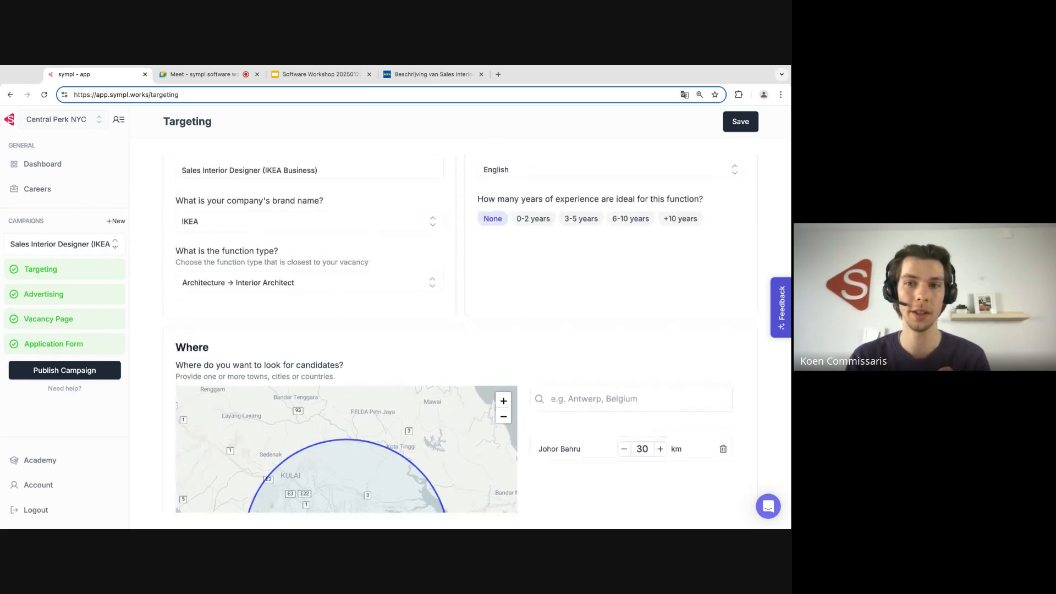
{"action": "scroll", "coordinate": [462, 333], "scroll_direction": "up", "scroll_amount": 2}
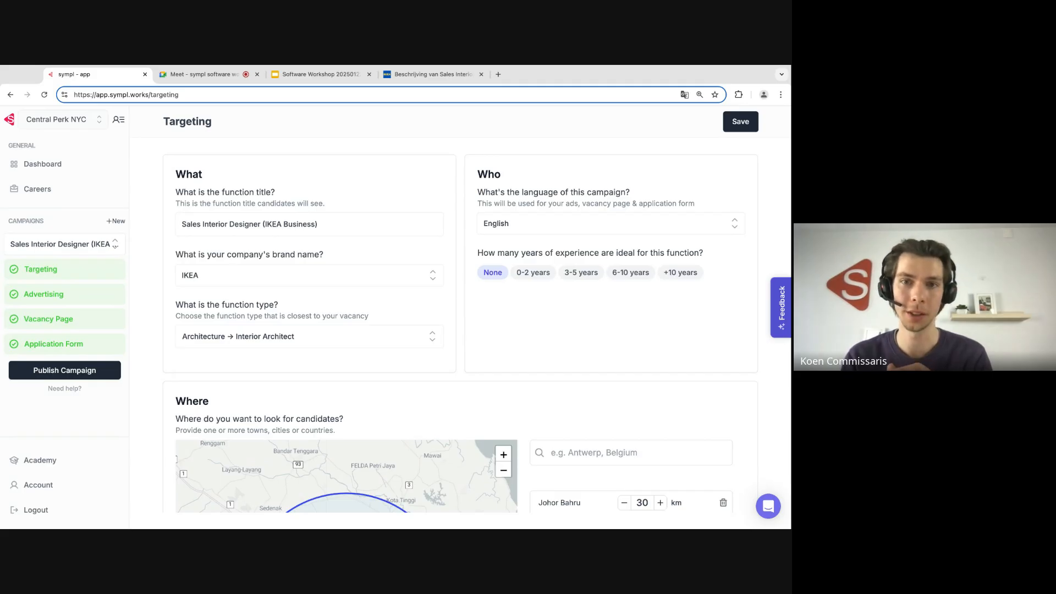
Step: Examine the campaign's generated ads and preview the third feed ad with its image and text
{"action": "left_click", "coordinate": [20, 295]}
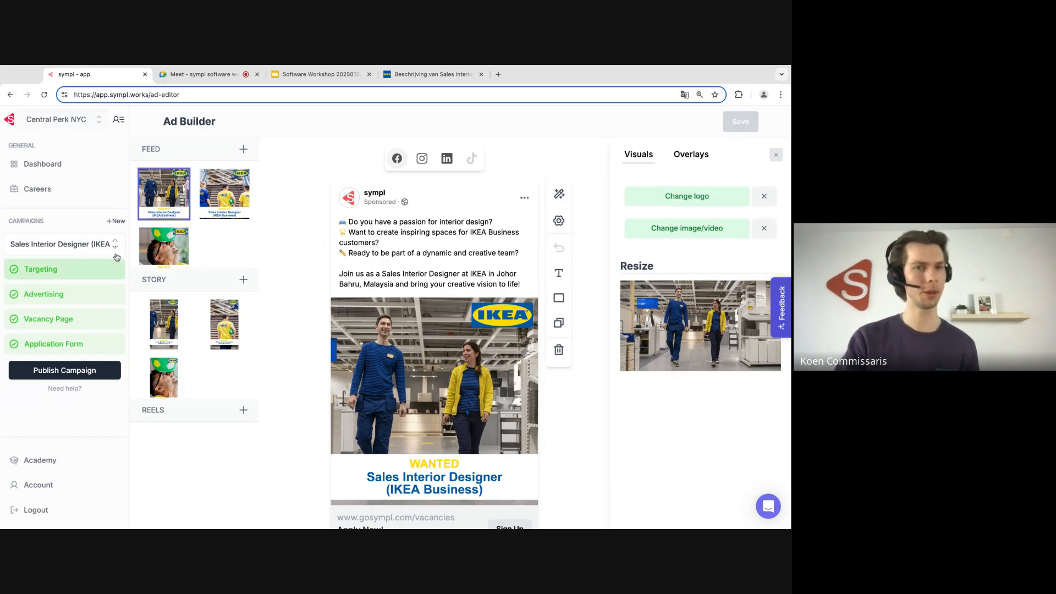
{"action": "left_click", "coordinate": [159, 240]}
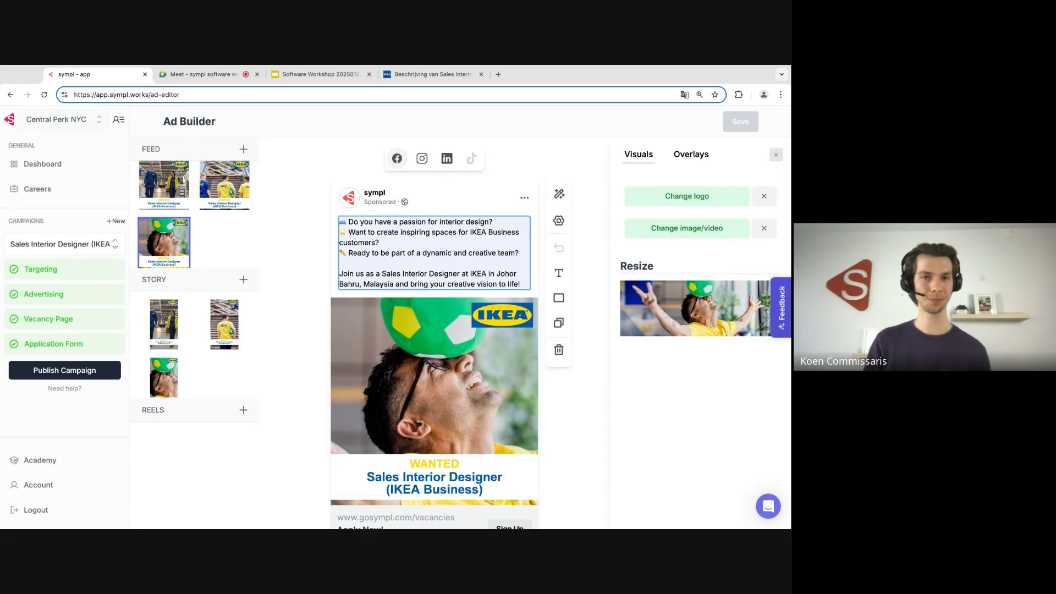
Step: Examine the generated vacancy page's introduction, tasks, procedure, photo, expectations and benefits
{"action": "left_click", "coordinate": [63, 321]}
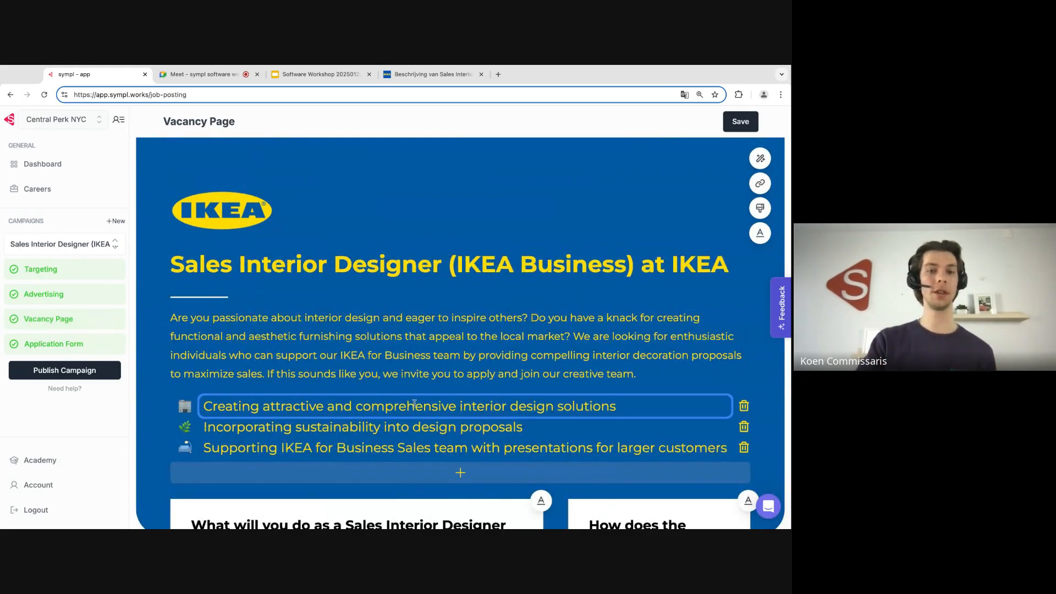
{"action": "scroll", "coordinate": [414, 404], "scroll_direction": "down", "scroll_amount": 5}
{"action": "scroll", "coordinate": [414, 404], "scroll_direction": "down", "scroll_amount": 1}
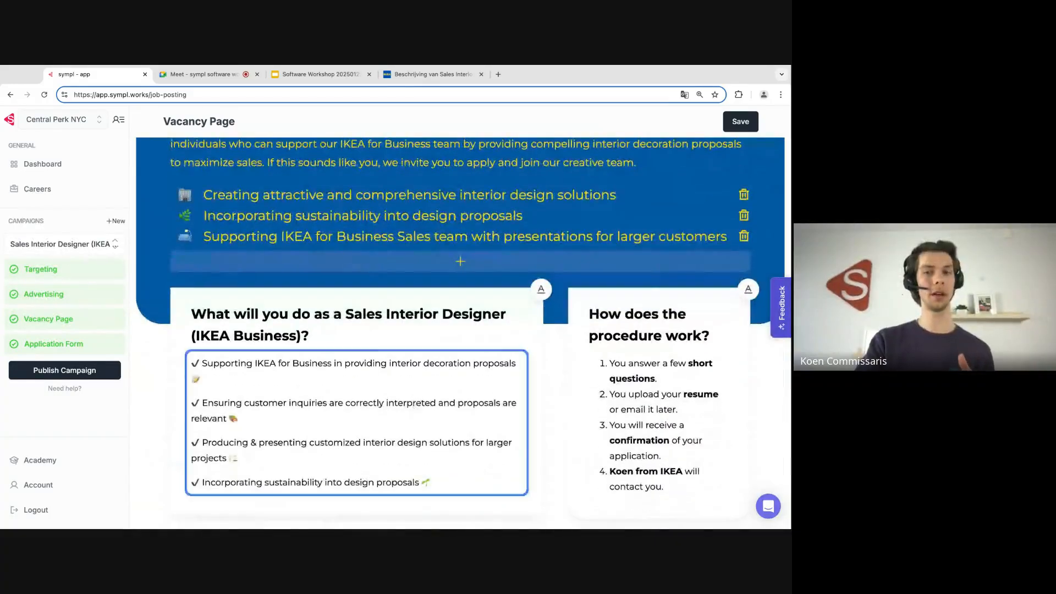
{"action": "scroll", "coordinate": [414, 404], "scroll_direction": "down", "scroll_amount": 2}
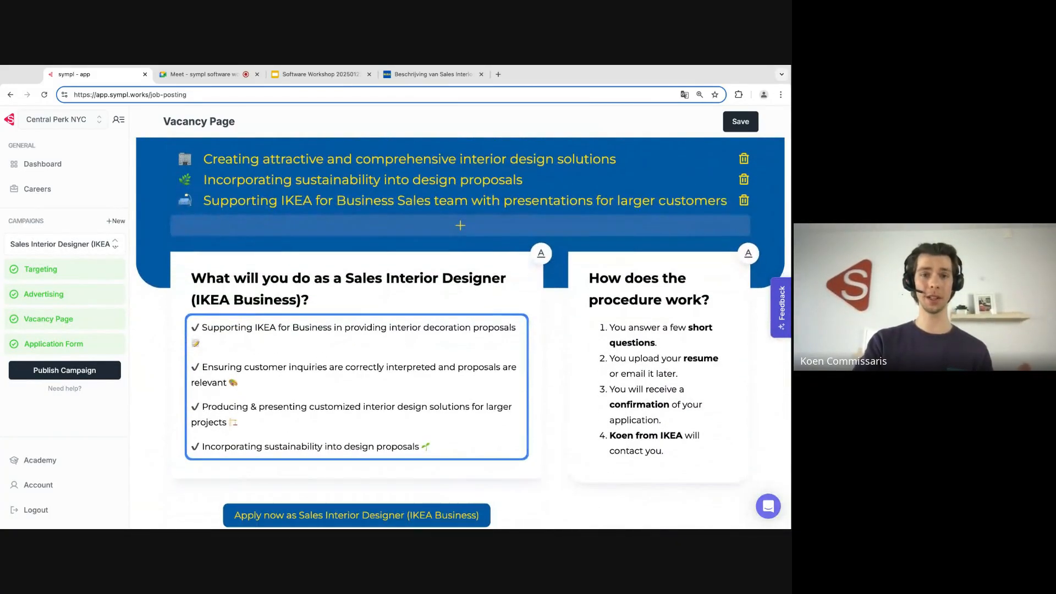
{"action": "scroll", "coordinate": [414, 404], "scroll_direction": "down", "scroll_amount": 3}
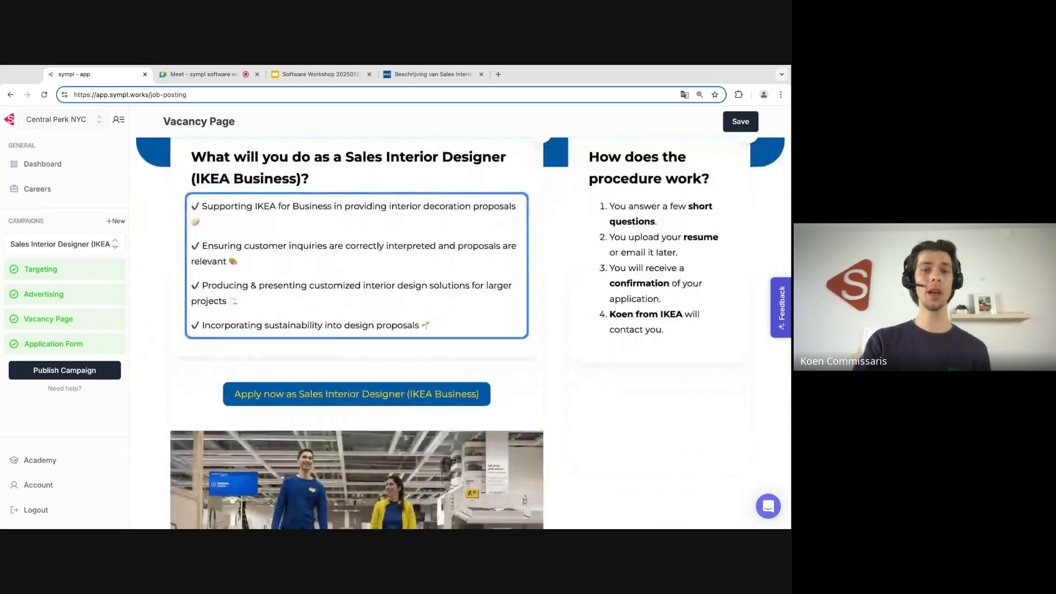
{"action": "scroll", "coordinate": [414, 404], "scroll_direction": "down", "scroll_amount": 3}
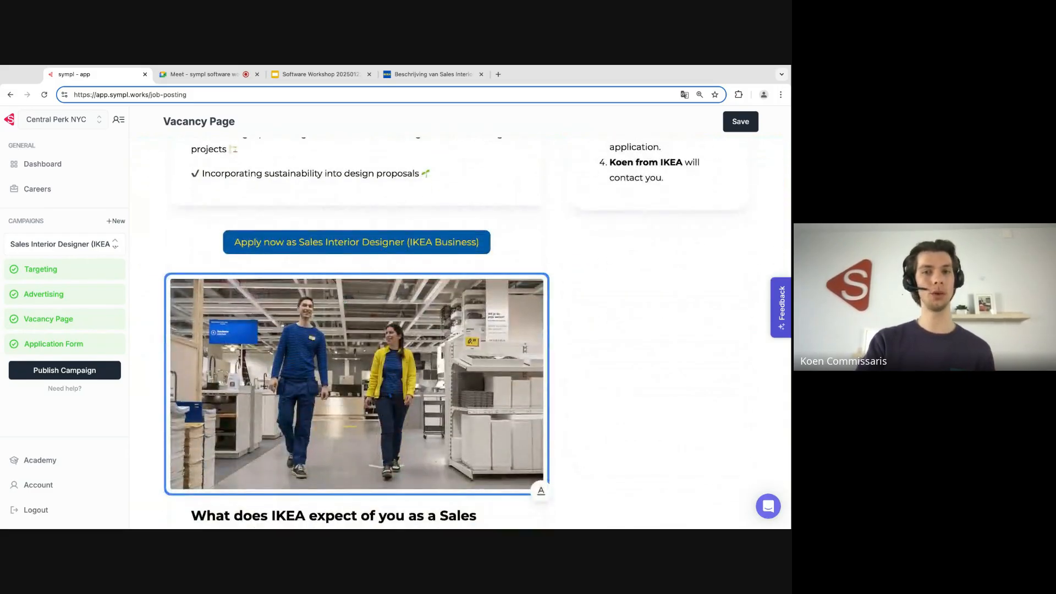
{"action": "scroll", "coordinate": [414, 404], "scroll_direction": "down", "scroll_amount": 3}
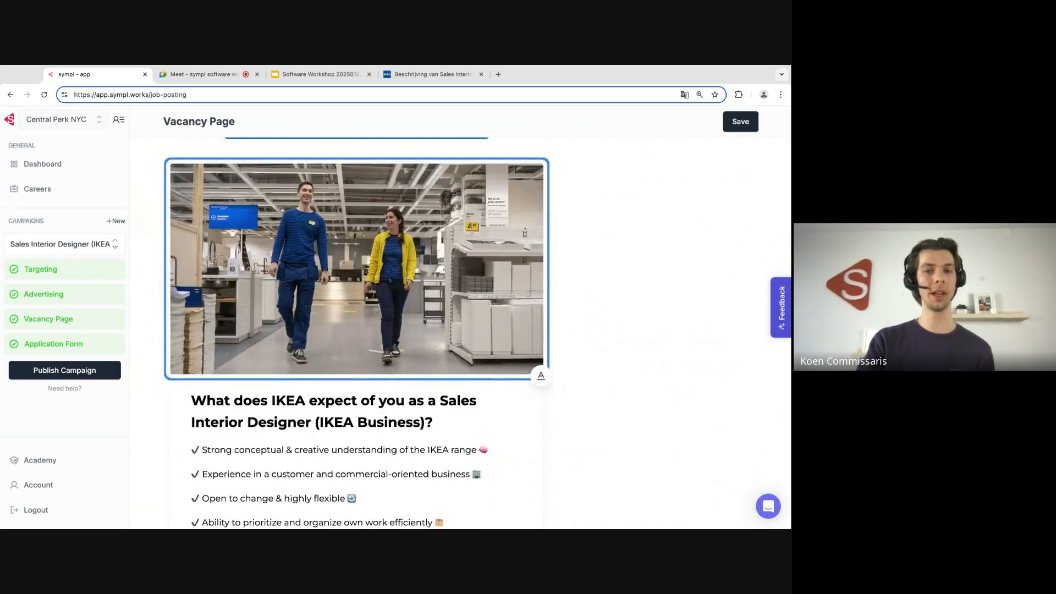
{"action": "scroll", "coordinate": [414, 404], "scroll_direction": "down", "scroll_amount": 1}
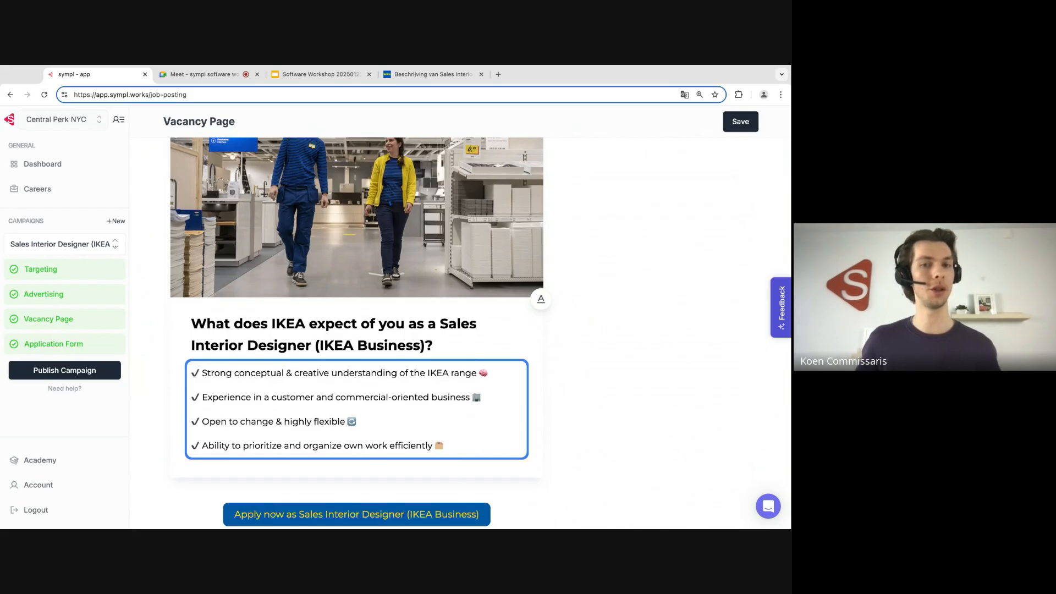
{"action": "scroll", "coordinate": [357, 330], "scroll_direction": "down", "scroll_amount": 6}
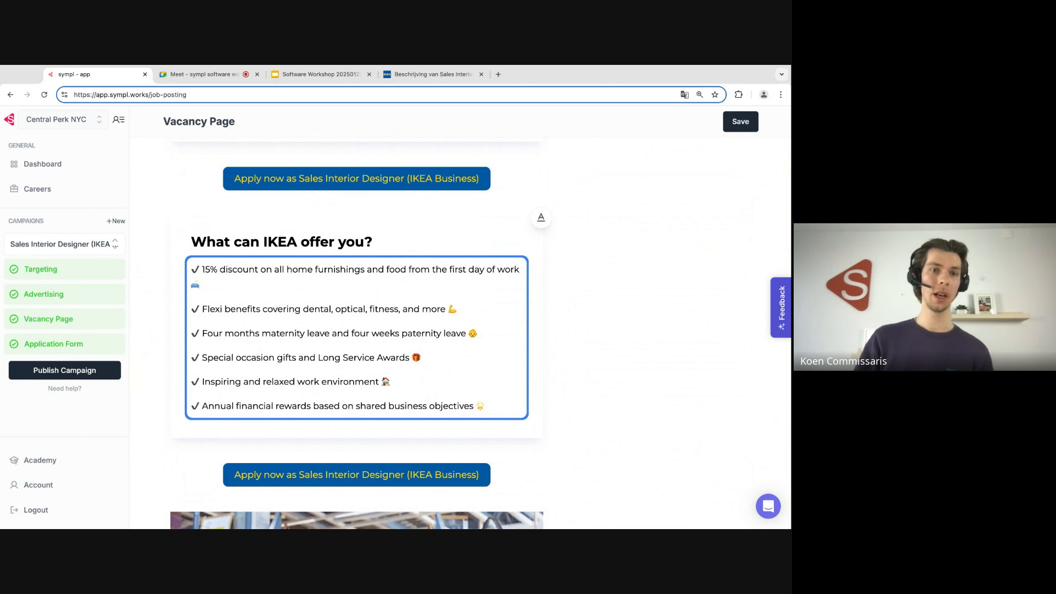
Step: Examine the application form's questions and check the form for importing another campaign
{"action": "left_click", "coordinate": [86, 343]}
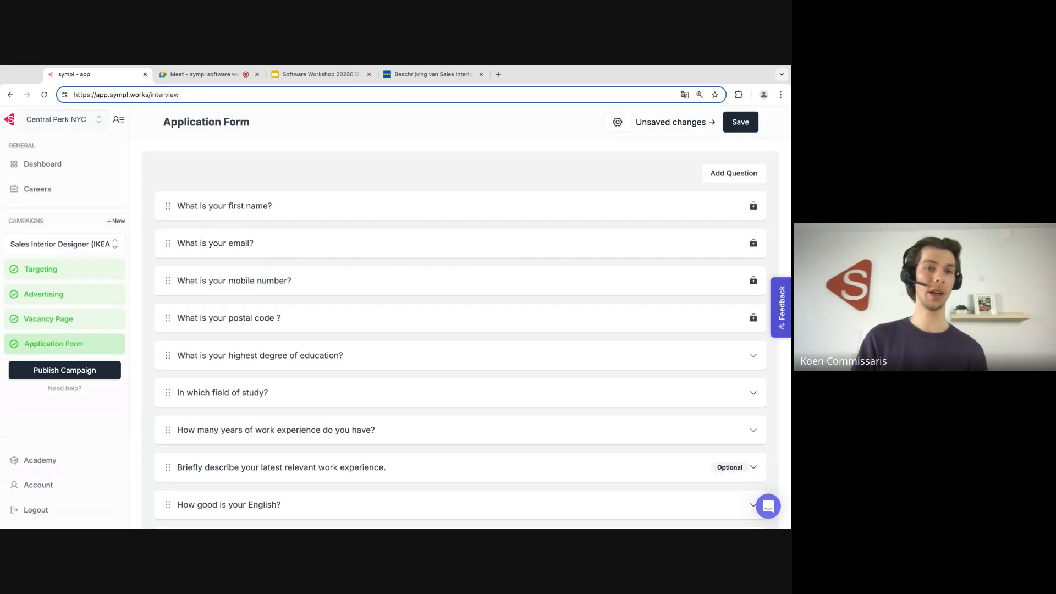
{"action": "left_click", "coordinate": [118, 222]}
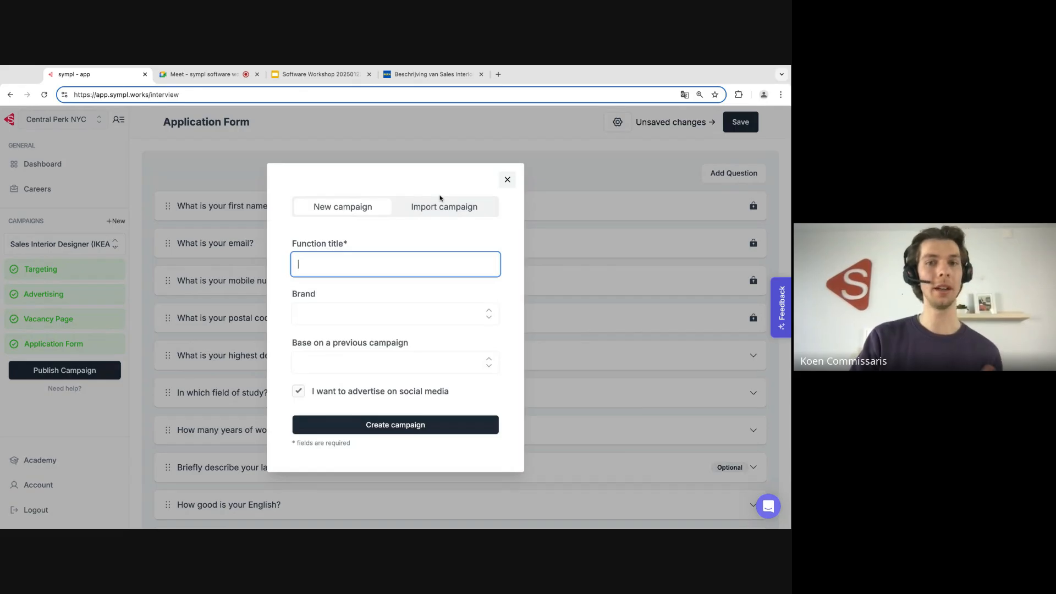
{"action": "left_click", "coordinate": [440, 208]}
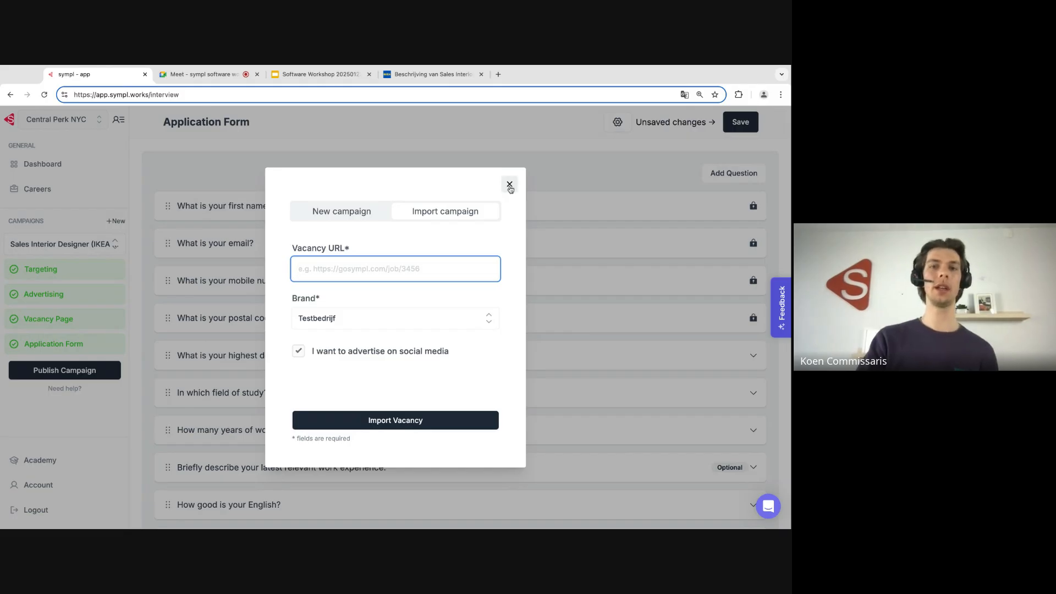
{"action": "left_click", "coordinate": [509, 185]}
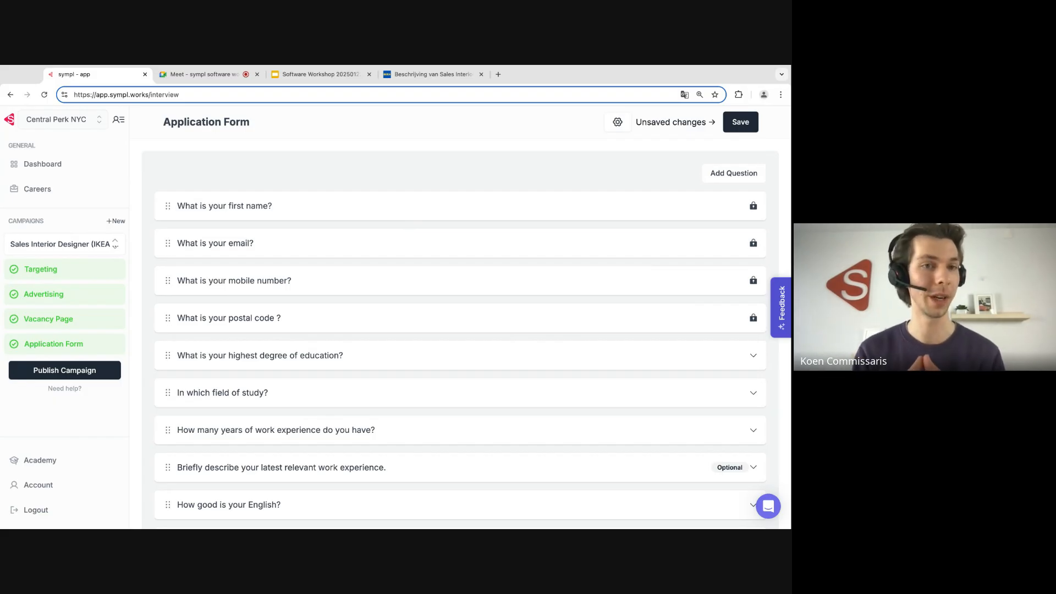
Step: Remove the "(IKEA Business)" text line from the campaign's first feed ad
{"action": "left_click", "coordinate": [61, 296]}
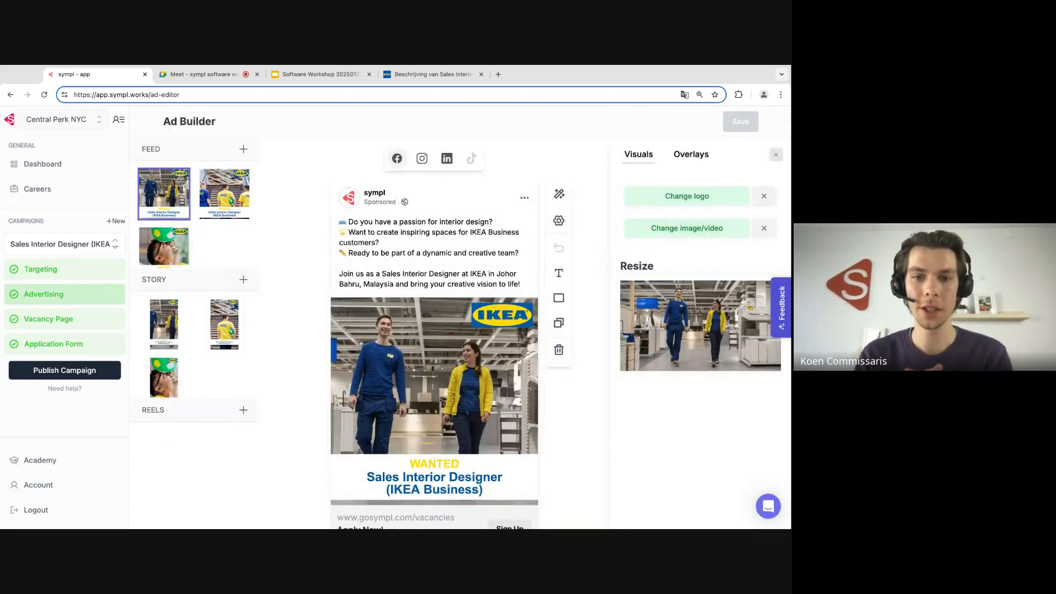
{"action": "left_click", "coordinate": [434, 489]}
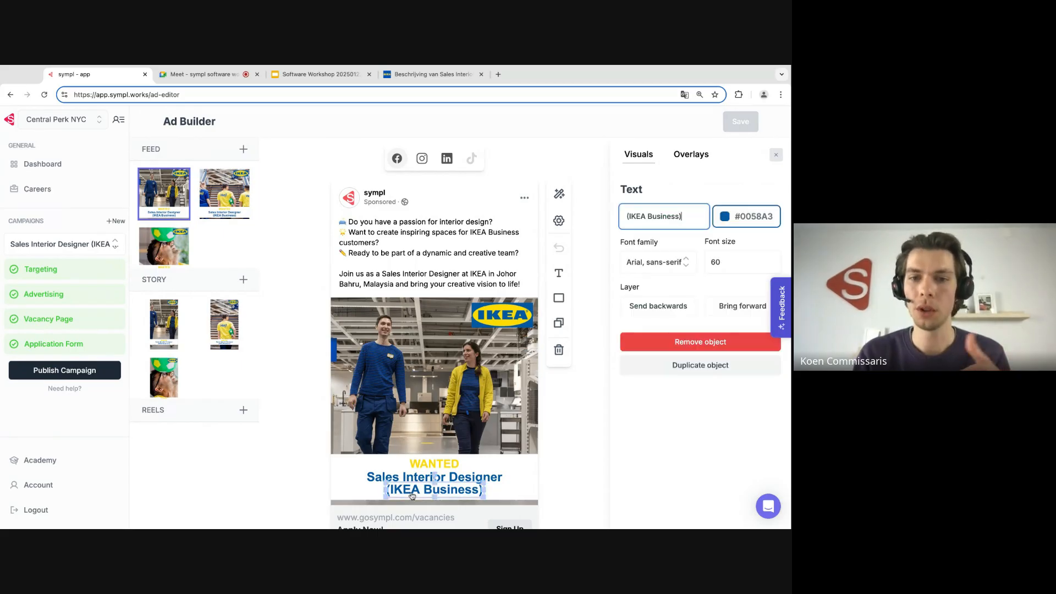
{"action": "left_click", "coordinate": [666, 348]}
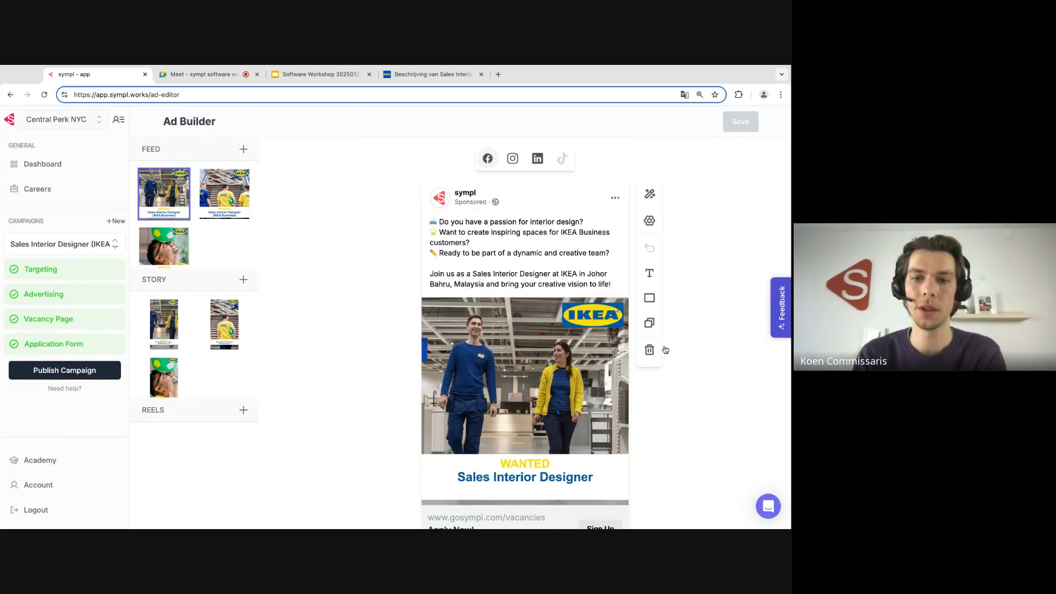
Step: Set the background color of the ad's text banner to the IKEA blue #0058A3
{"action": "left_click", "coordinate": [534, 496]}
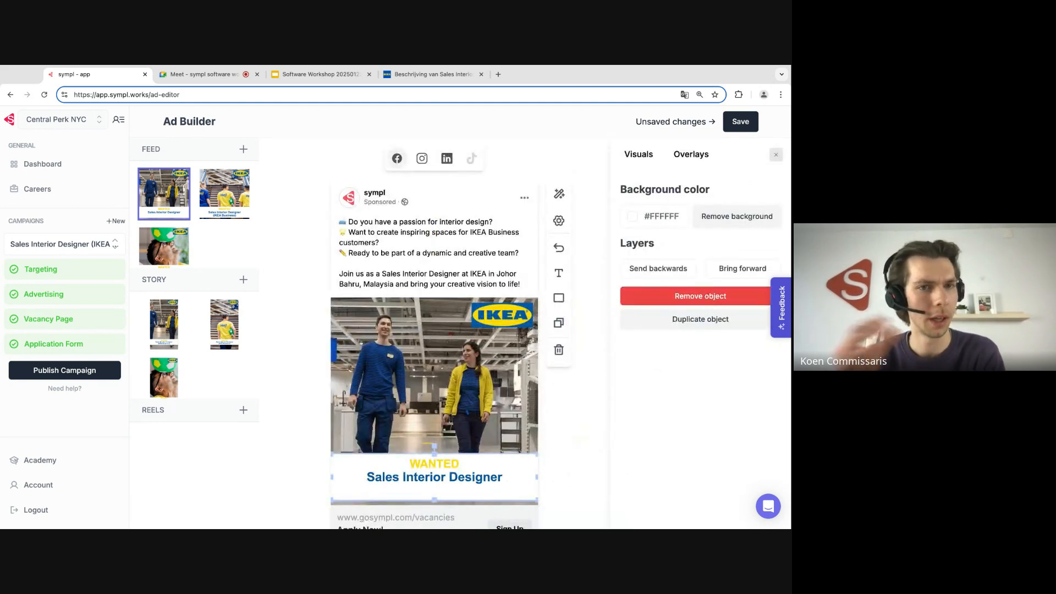
{"action": "left_click", "coordinate": [665, 223]}
{"action": "left_click", "coordinate": [697, 370]}
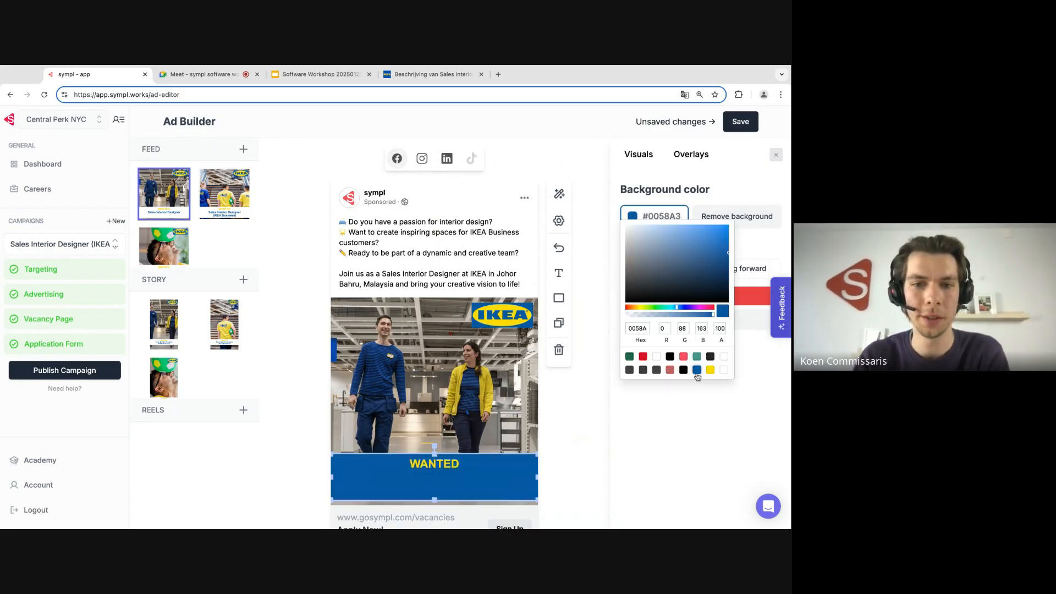
Step: Set the text color of the "Sales Interior Designer" line in the feed ad to white (#FFFFFF)
{"action": "left_click", "coordinate": [474, 477]}
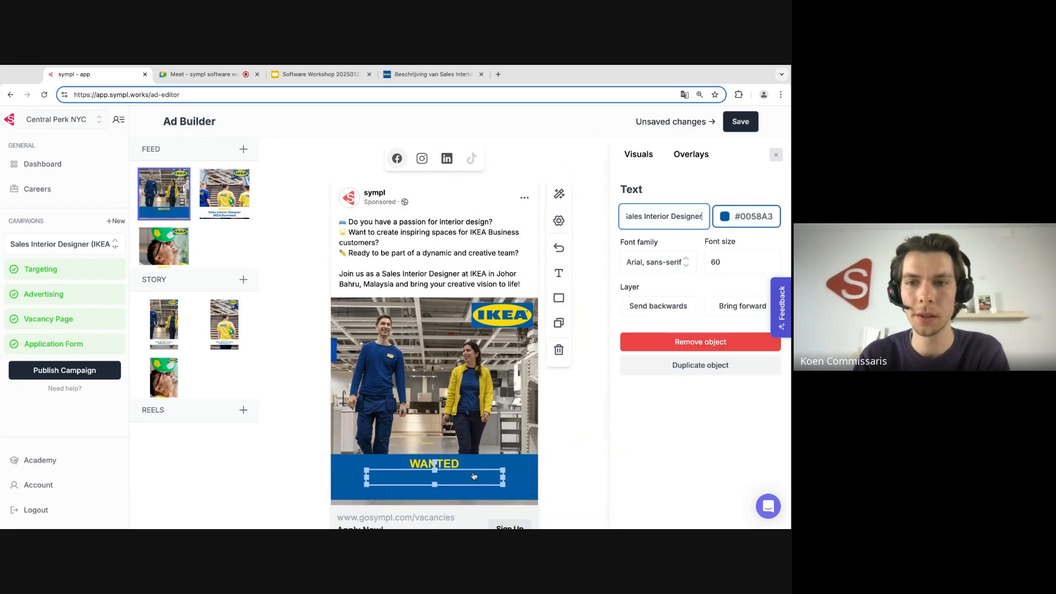
{"action": "left_click", "coordinate": [740, 220]}
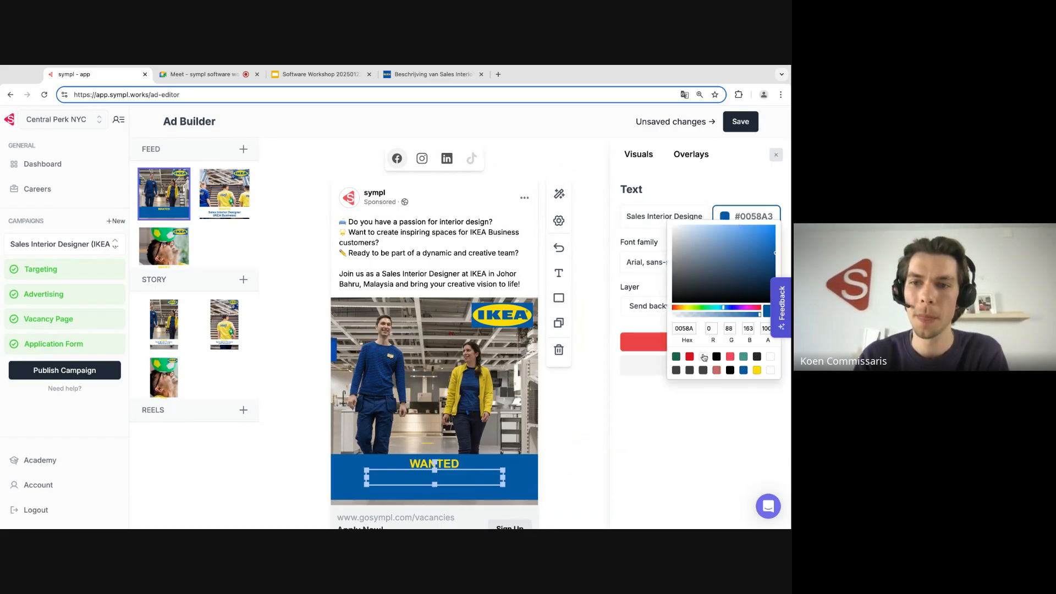
{"action": "left_click", "coordinate": [703, 357]}
{"action": "left_click", "coordinate": [641, 455]}
{"action": "left_click", "coordinate": [281, 444]}
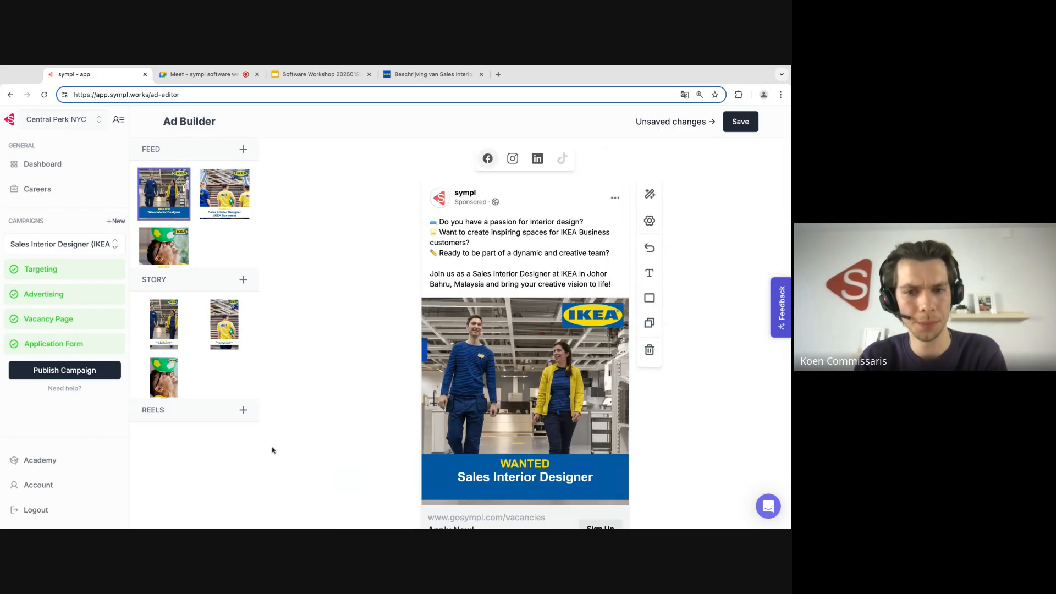
Step: Shift the "WANTED" and "Sales Interior Designer" lines toward the banner's left edge and set the banner background's opacity to 86%
{"action": "left_click", "coordinate": [525, 466]}
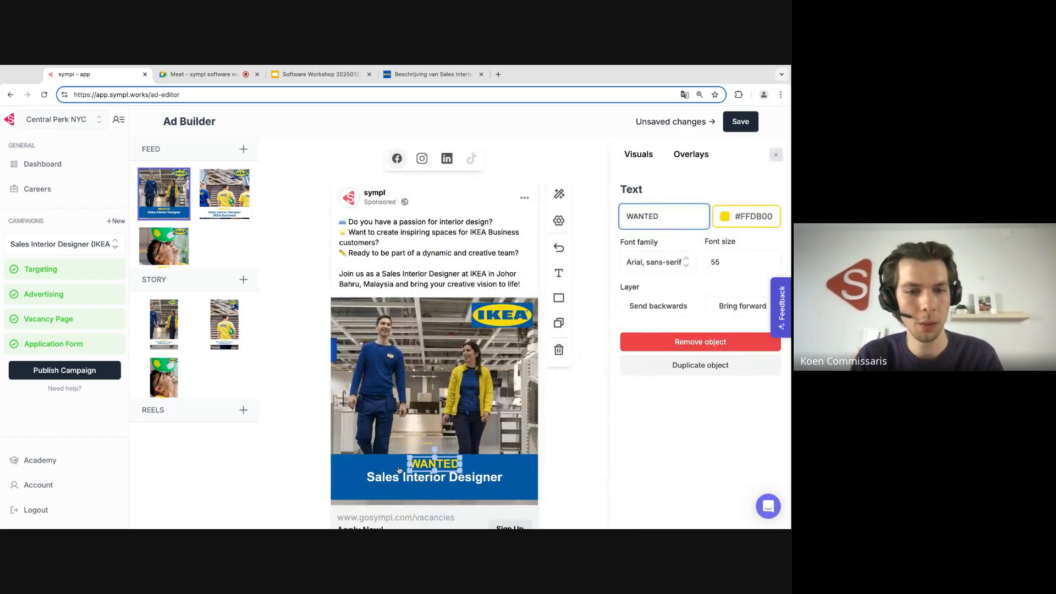
{"action": "left_click_drag", "start_coordinate": [422, 471], "coordinate": [372, 483]}
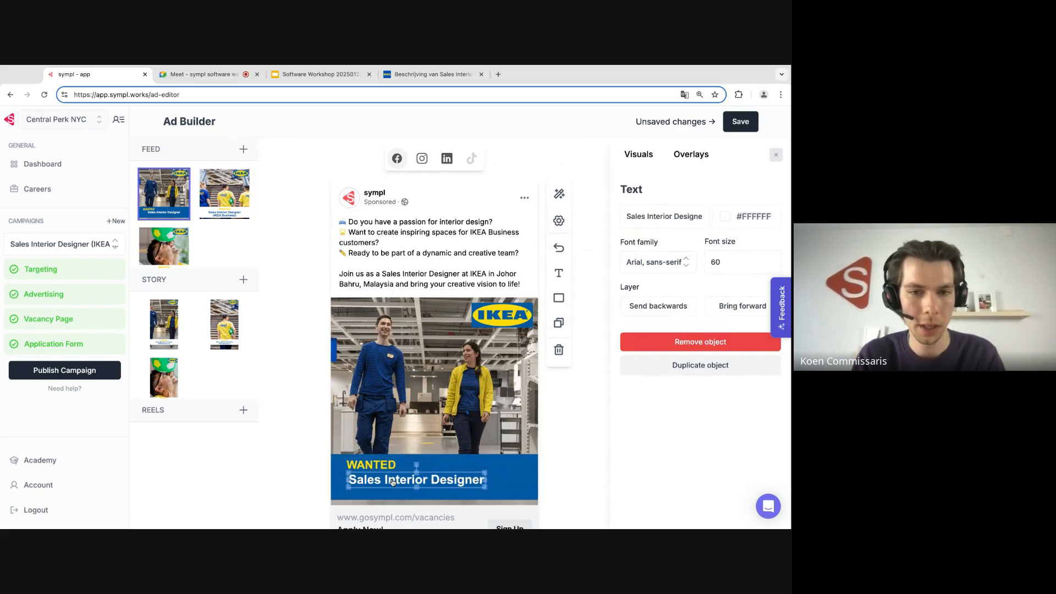
{"action": "left_click", "coordinate": [453, 465]}
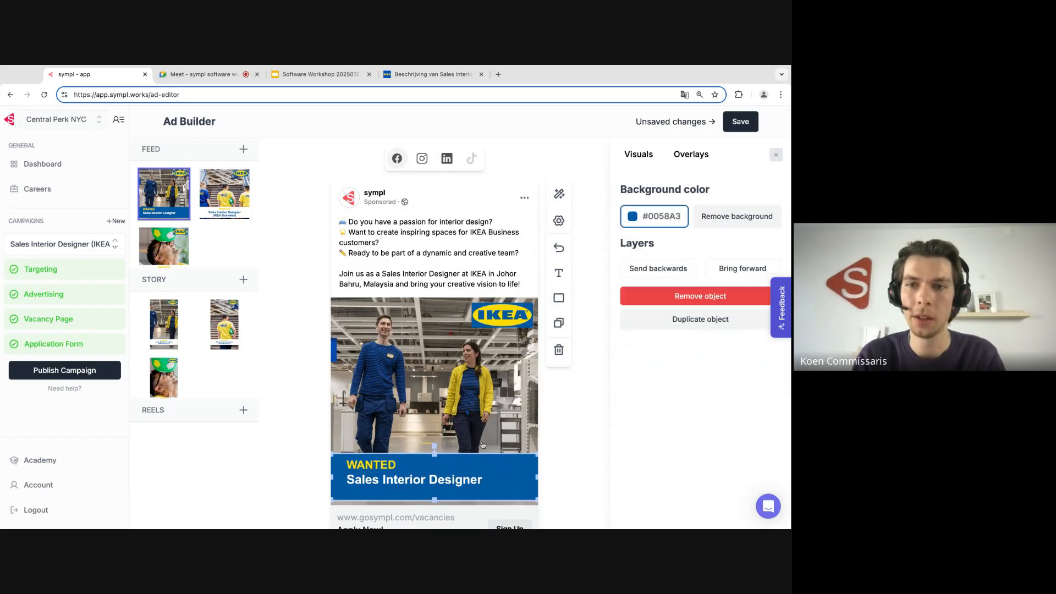
{"action": "left_click", "coordinate": [659, 218]}
{"action": "left_click", "coordinate": [702, 315]}
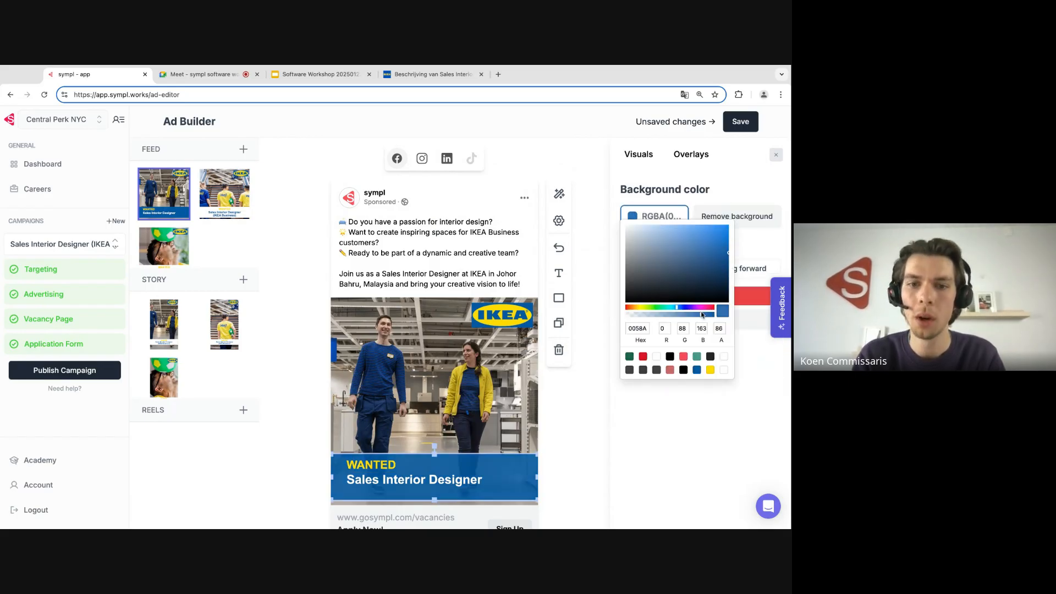
{"action": "left_click", "coordinate": [680, 457]}
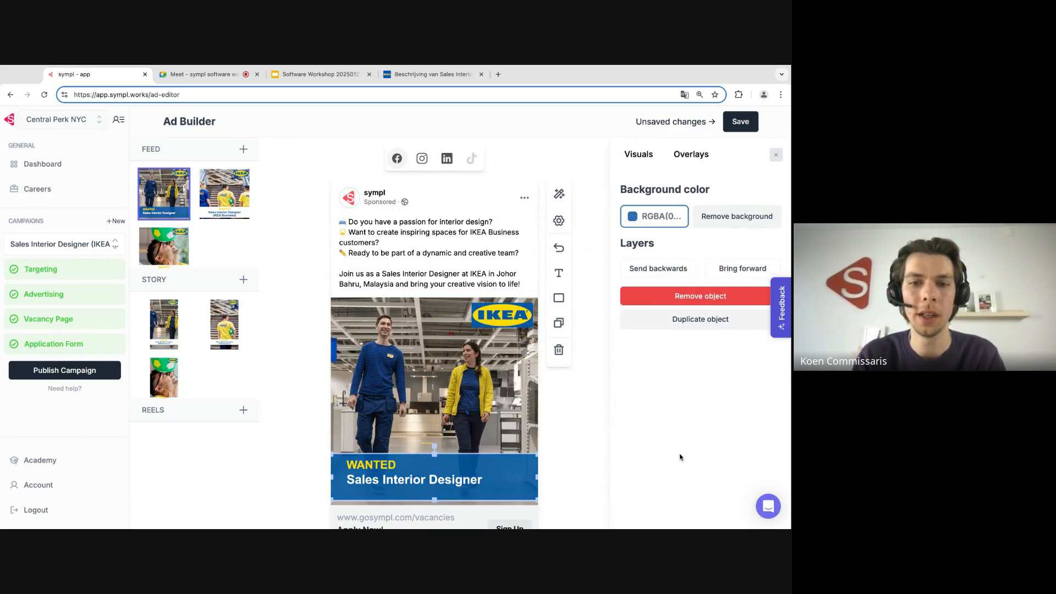
Step: Nudge the IKEA logo slightly inward from the ad's corner and shorten the text banner from its lower edge, saving the changes
{"action": "left_click", "coordinate": [481, 315]}
{"action": "mouse_move", "coordinate": [482, 315]}
{"action": "left_mouse_down"}
{"action": "mouse_move", "coordinate": [360, 317]}
{"action": "mouse_move", "coordinate": [351, 409]}
{"action": "mouse_move", "coordinate": [350, 396]}
{"action": "mouse_move", "coordinate": [478, 317]}
{"action": "left_mouse_up"}
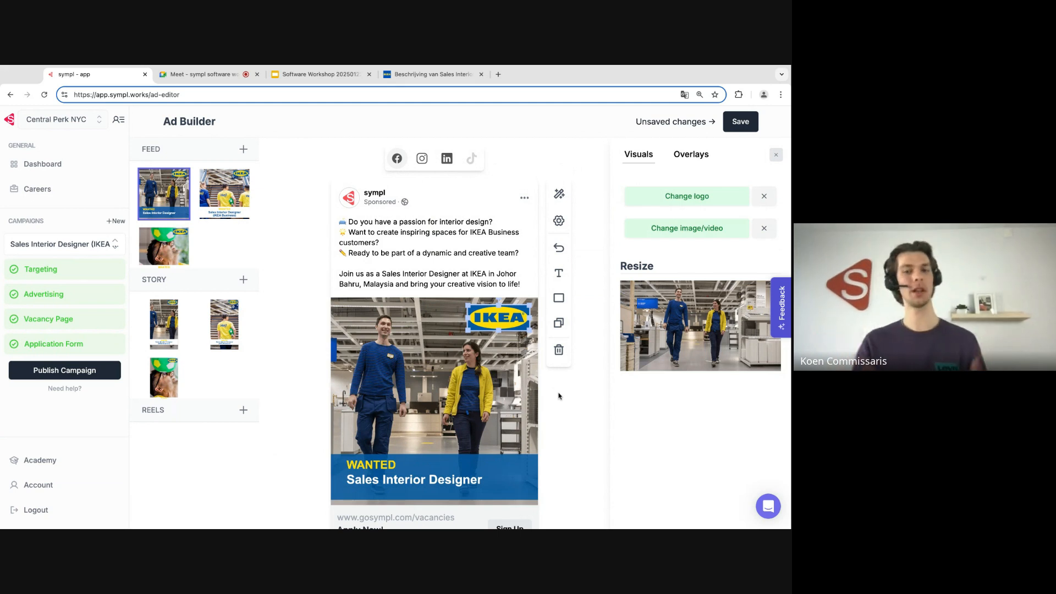
{"action": "left_click", "coordinate": [435, 498]}
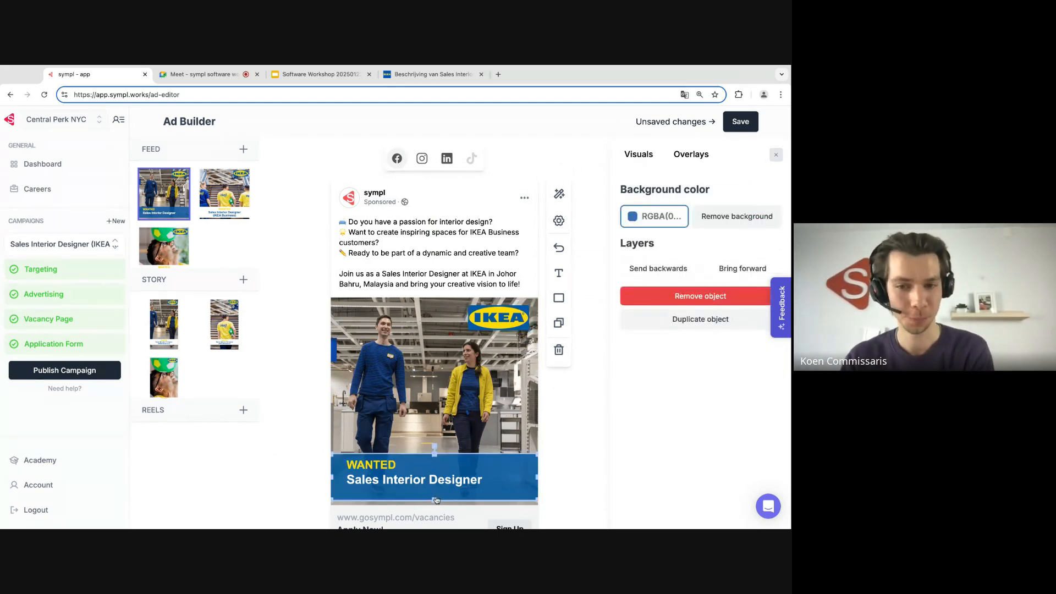
{"action": "left_click_drag", "start_coordinate": [436, 499], "coordinate": [434, 490]}
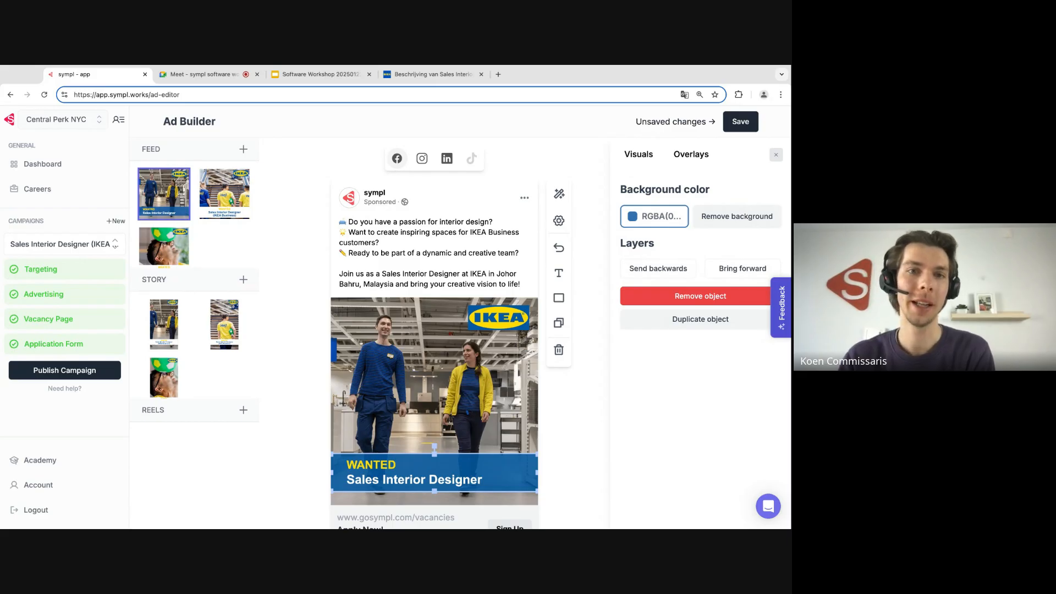
{"action": "left_click", "coordinate": [748, 124]}
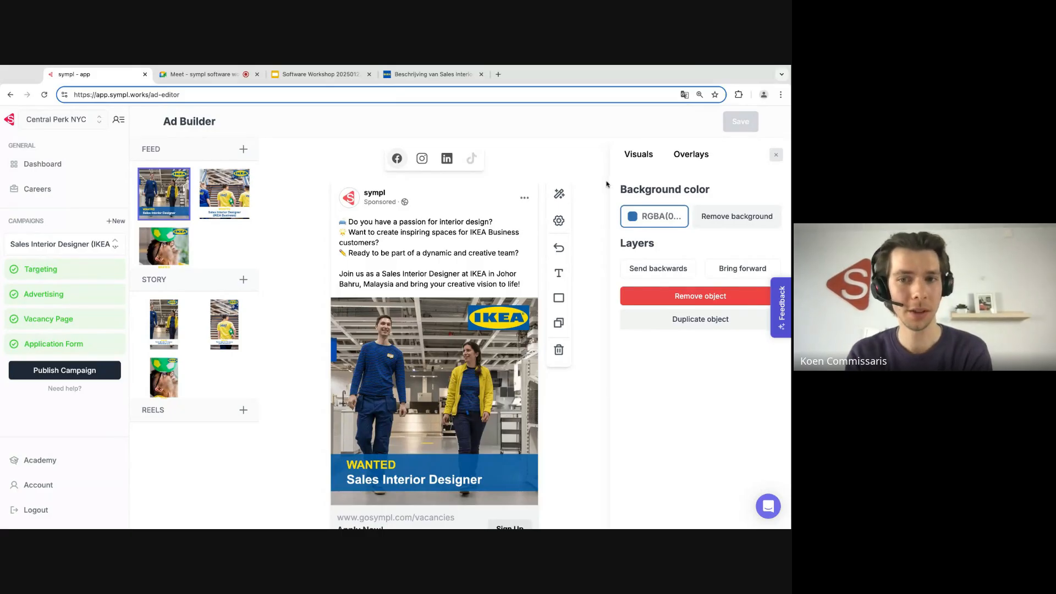
Step: Duplicate the feed ad, replace the copy's image with ikea3fea5c76562c932e6fa5e.png from the media library, and save
{"action": "left_click", "coordinate": [559, 323]}
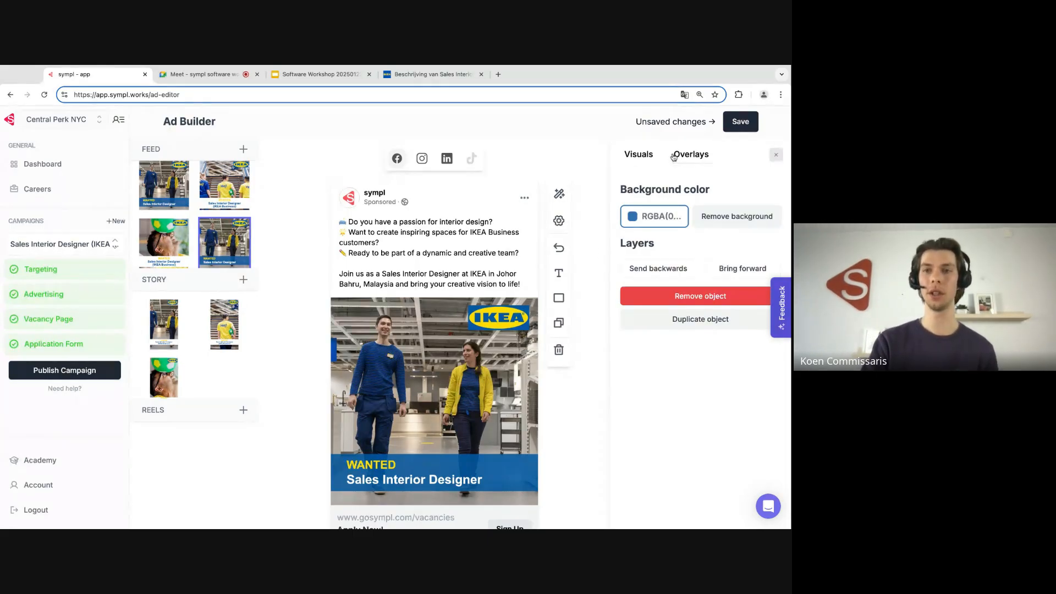
{"action": "left_click", "coordinate": [635, 158]}
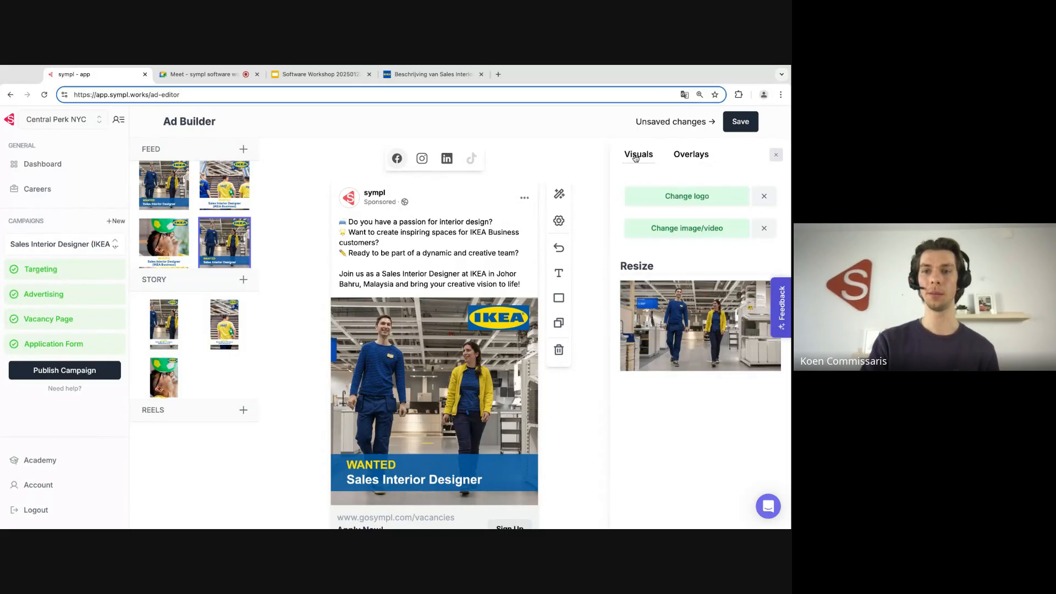
{"action": "left_click", "coordinate": [688, 227]}
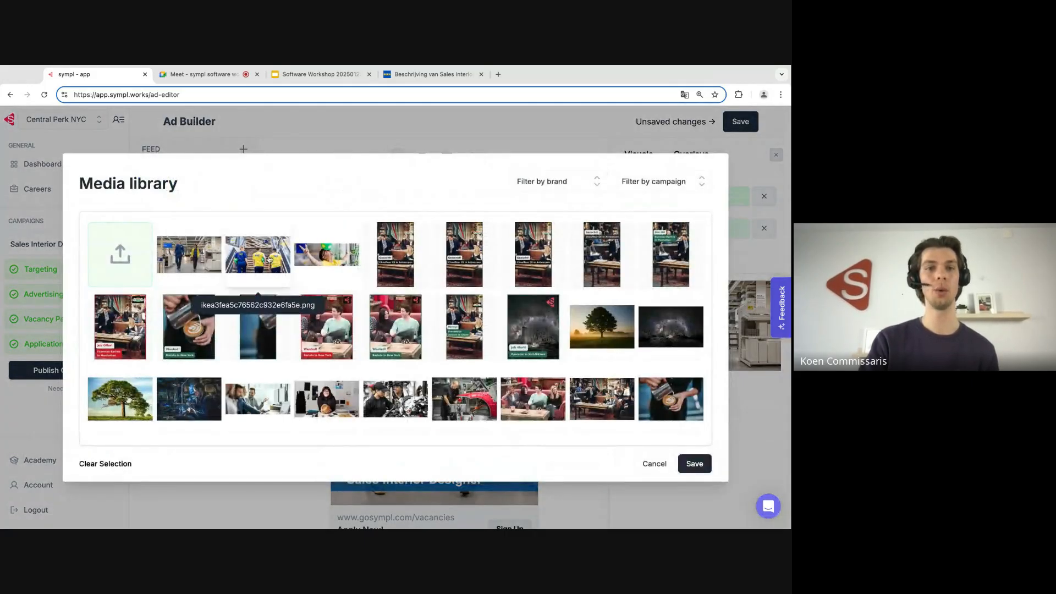
{"action": "left_click", "coordinate": [267, 257]}
{"action": "left_click", "coordinate": [694, 464]}
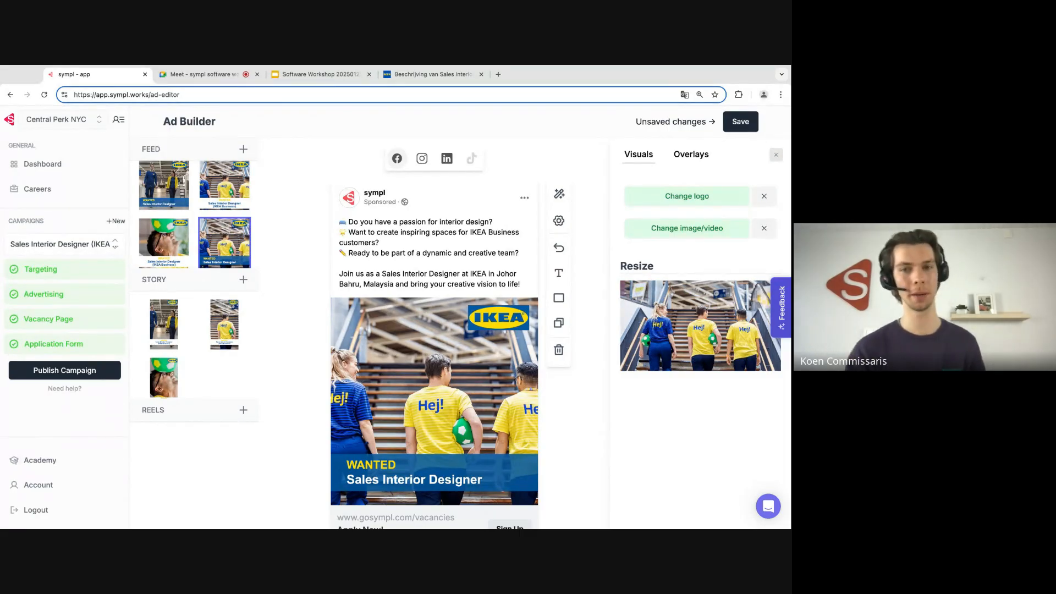
{"action": "left_click", "coordinate": [740, 122]}
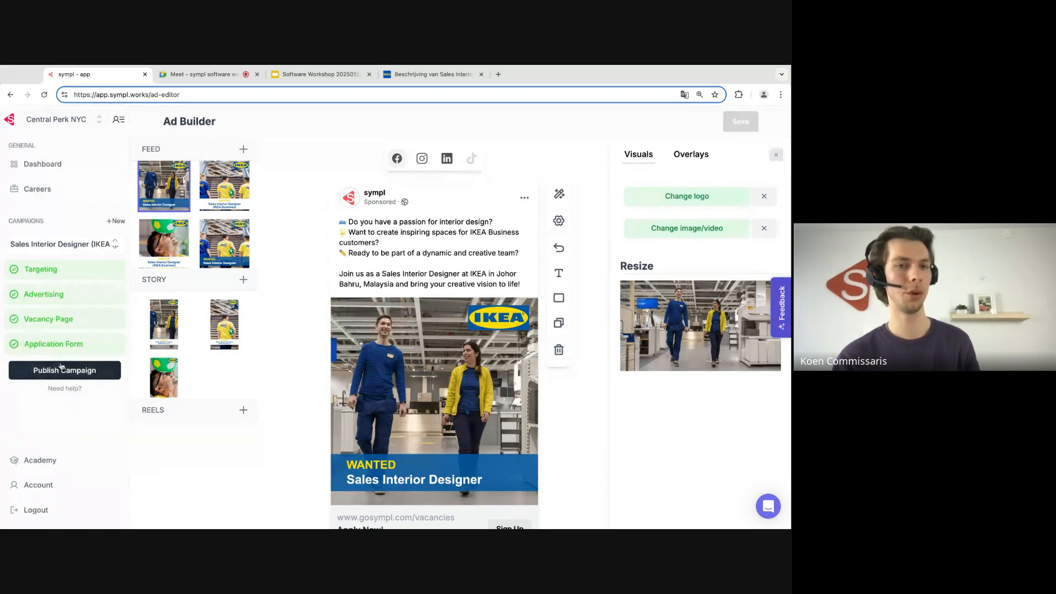
Step: Create a campaign titled "Sales Interior Designer" for the IKEA brand, based on the previous "Sales Interior Designer (IKEA Business)" campaign, with social media advertising
{"action": "left_click", "coordinate": [69, 391]}
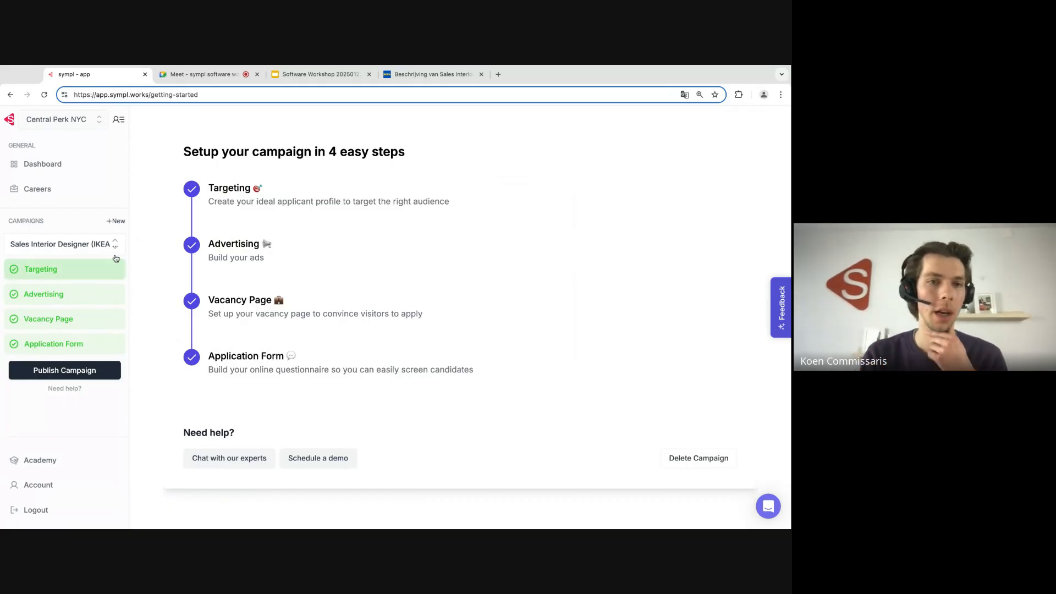
{"action": "left_click", "coordinate": [116, 222]}
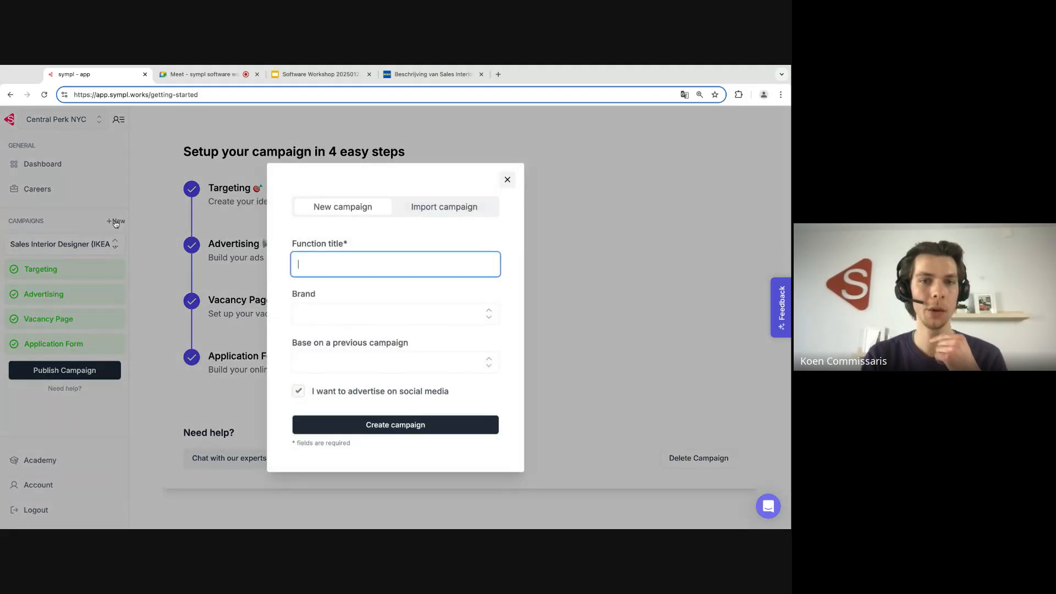
{"action": "left_click", "coordinate": [332, 362]}
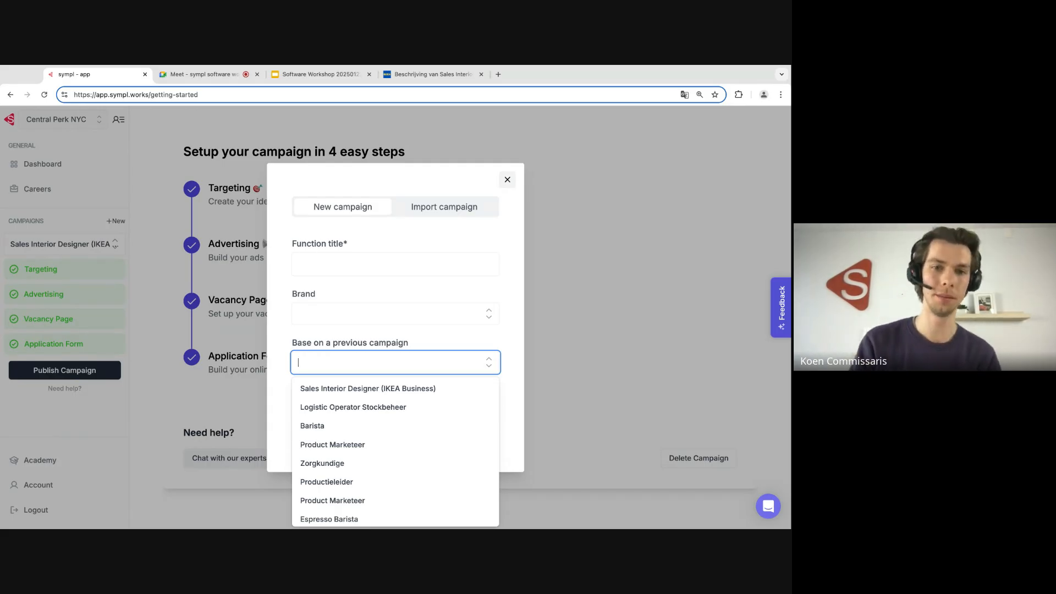
{"action": "left_click", "coordinate": [334, 387]}
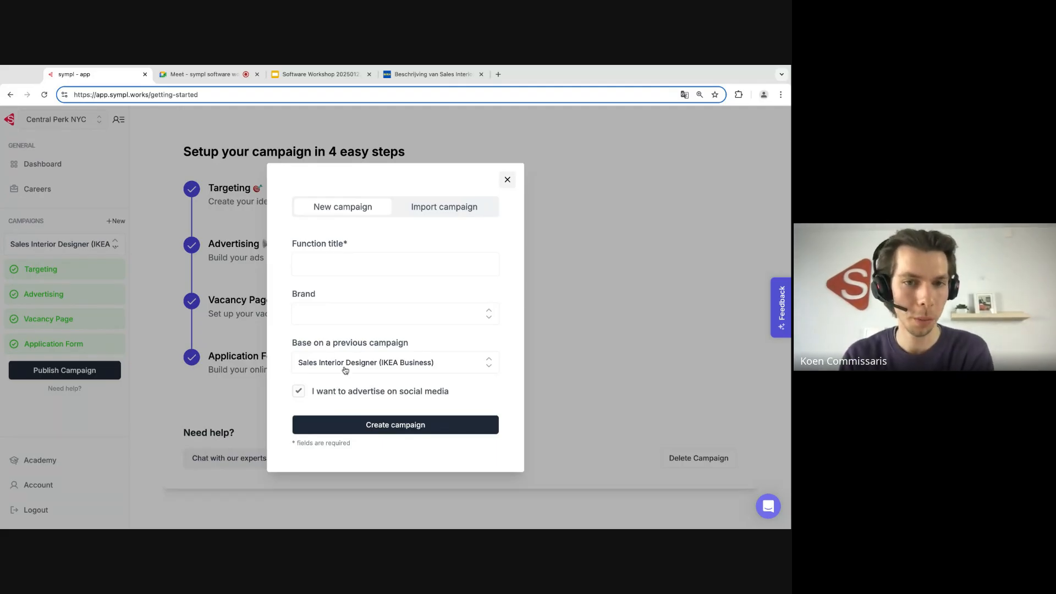
{"action": "left_click", "coordinate": [325, 258]}
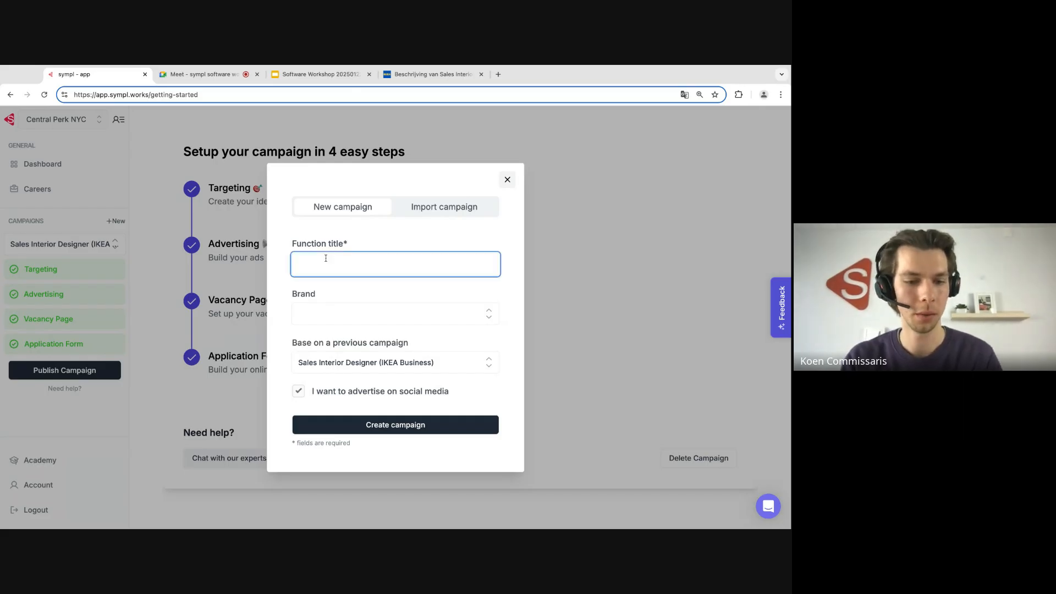
{"action": "type", "text": "Sales Int"}
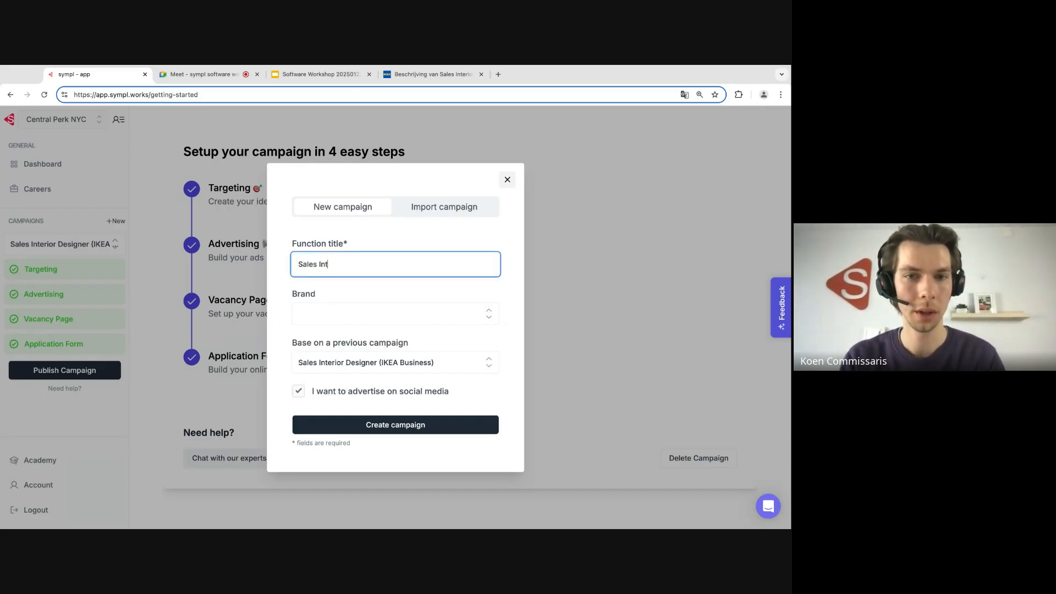
{"action": "type", "text": "erior Designer"}
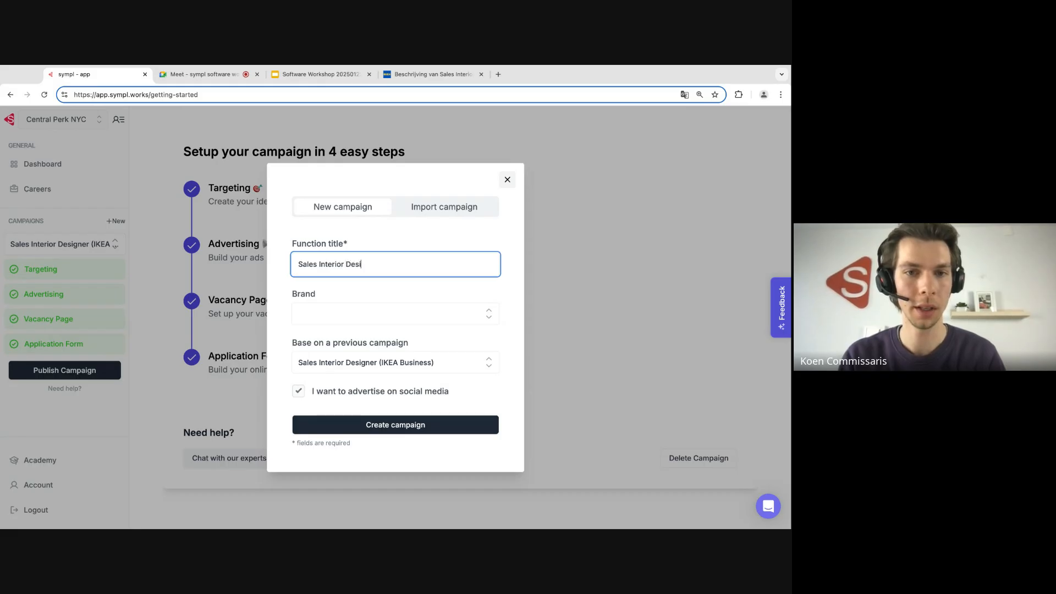
{"action": "left_click", "coordinate": [336, 311]}
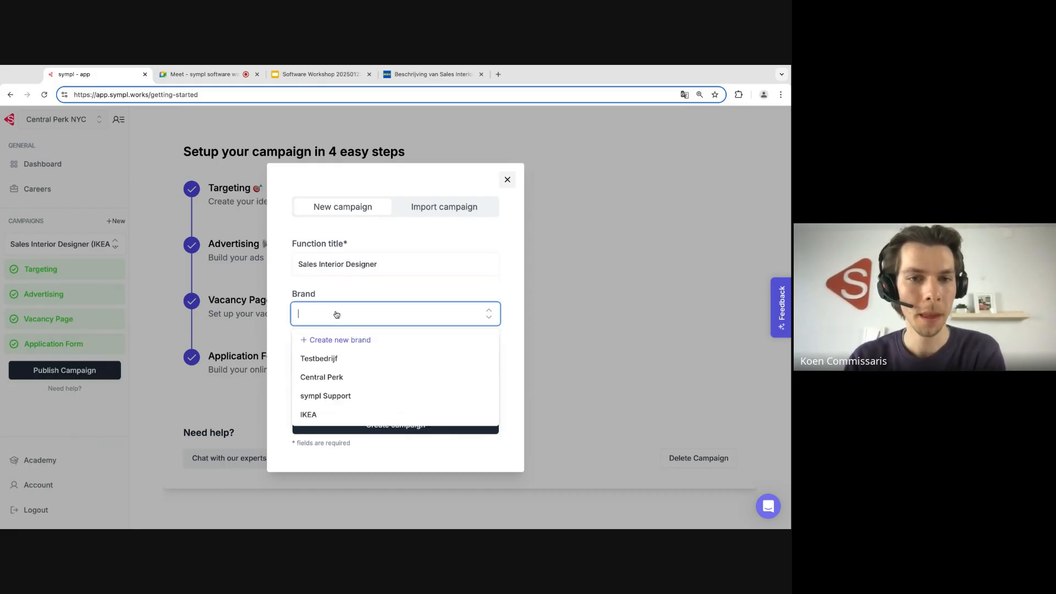
{"action": "left_click", "coordinate": [332, 413]}
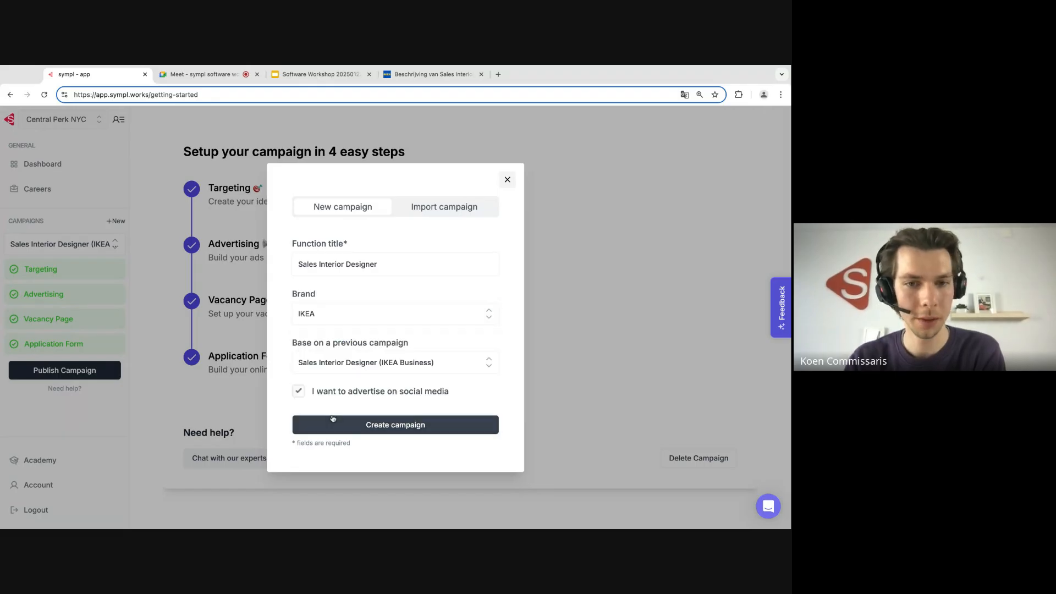
{"action": "left_click", "coordinate": [434, 426]}
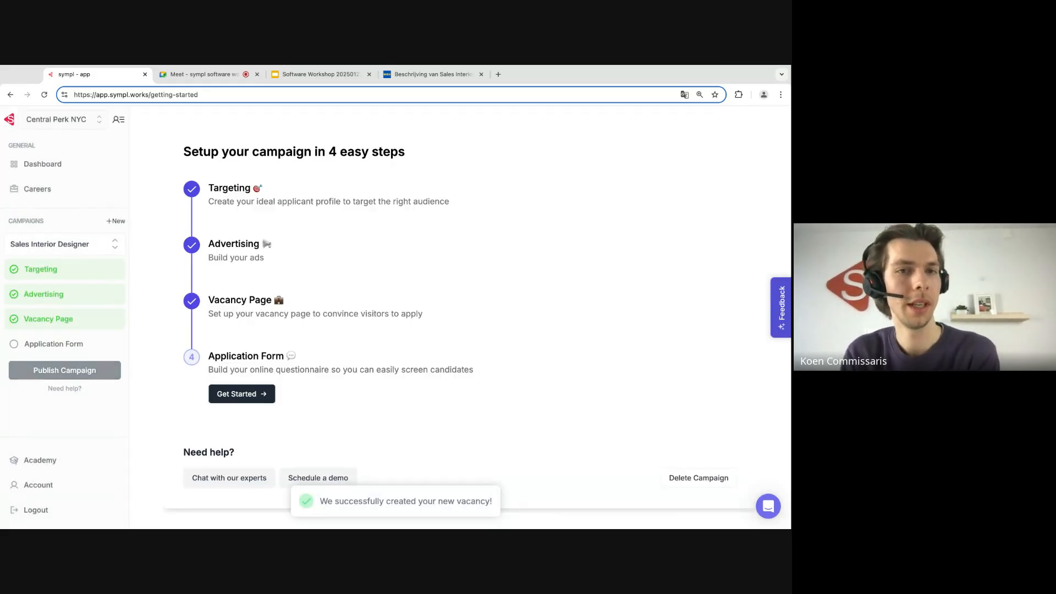
Step: Check the new campaign's copied ads, vacancy page and application form questions
{"action": "left_click", "coordinate": [34, 292]}
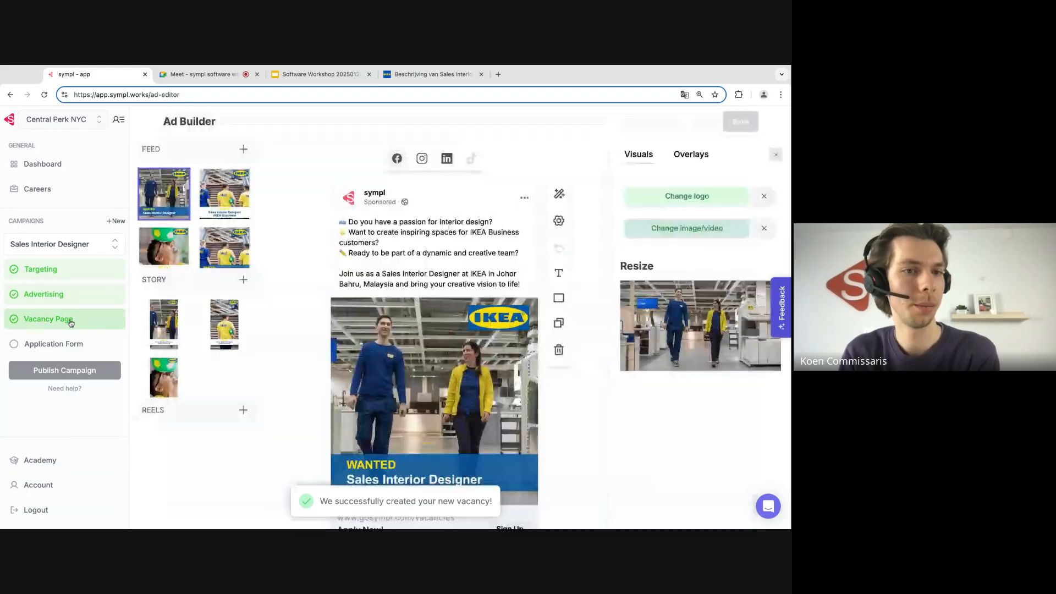
{"action": "left_click", "coordinate": [71, 321]}
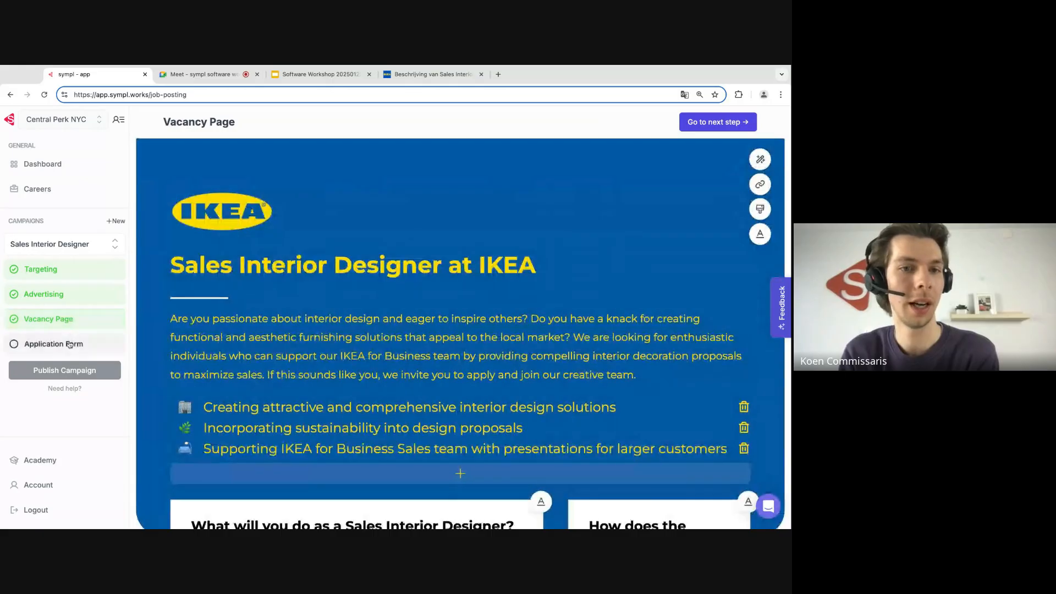
{"action": "left_click", "coordinate": [70, 344]}
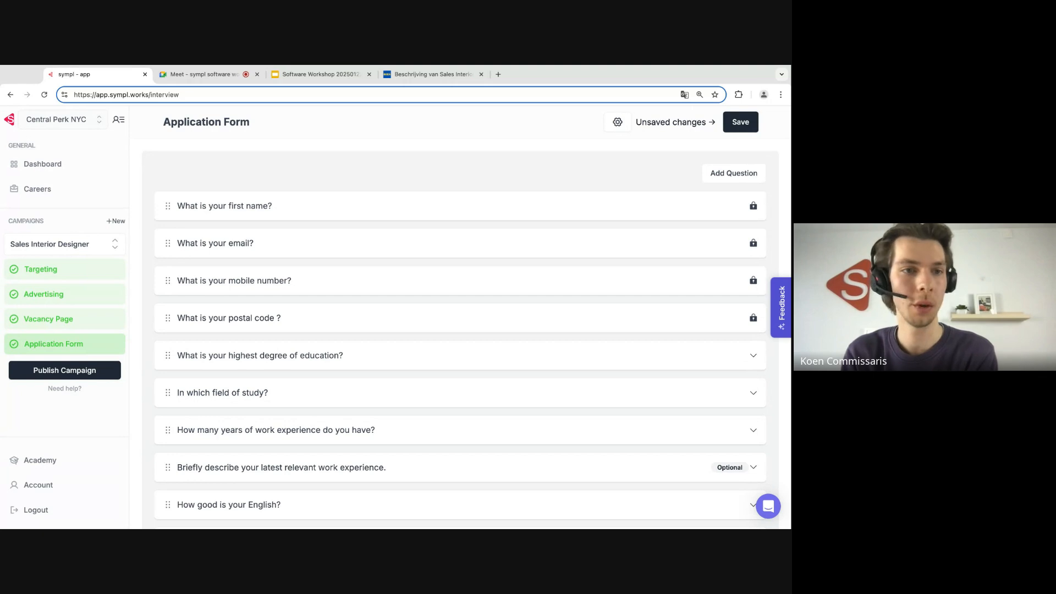
Step: Replace the campaign's Johor Bahru target location with Berlin, Germany
{"action": "left_click", "coordinate": [55, 268]}
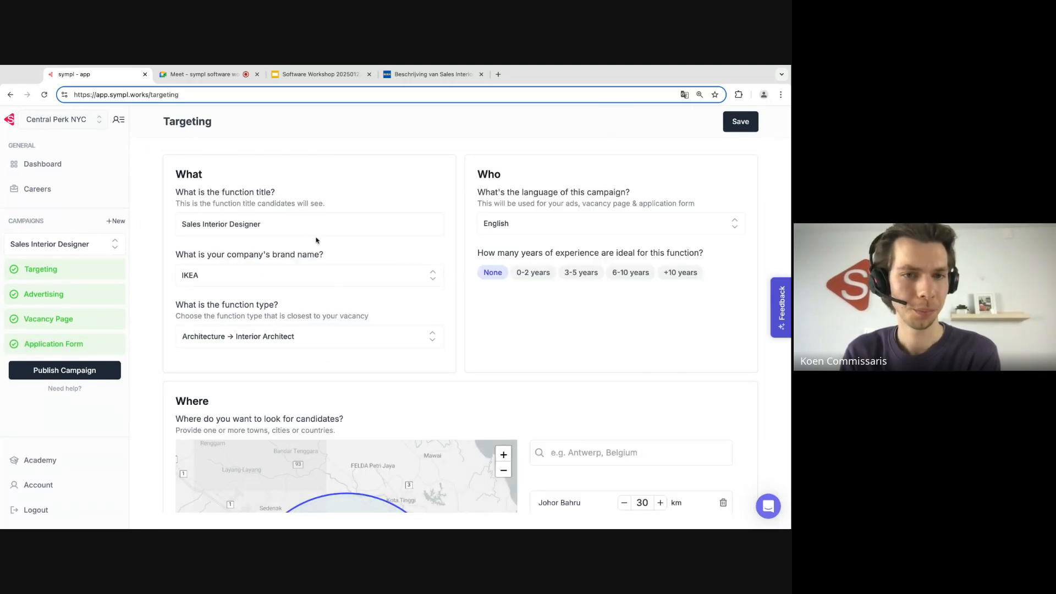
{"action": "scroll", "coordinate": [367, 242], "scroll_direction": "down", "scroll_amount": 3}
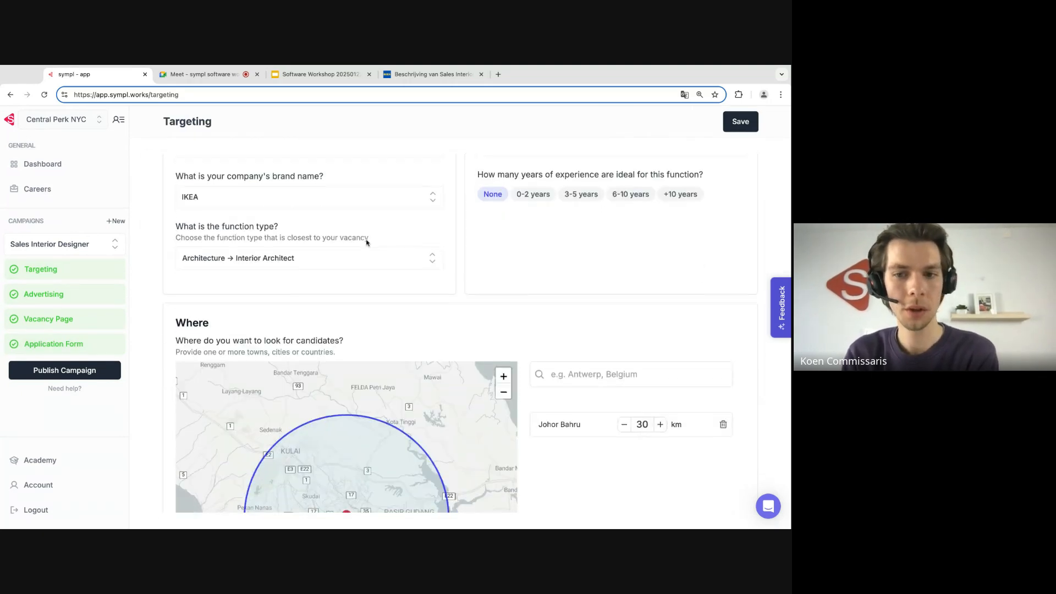
{"action": "left_click", "coordinate": [724, 425]}
{"action": "left_click", "coordinate": [608, 373]}
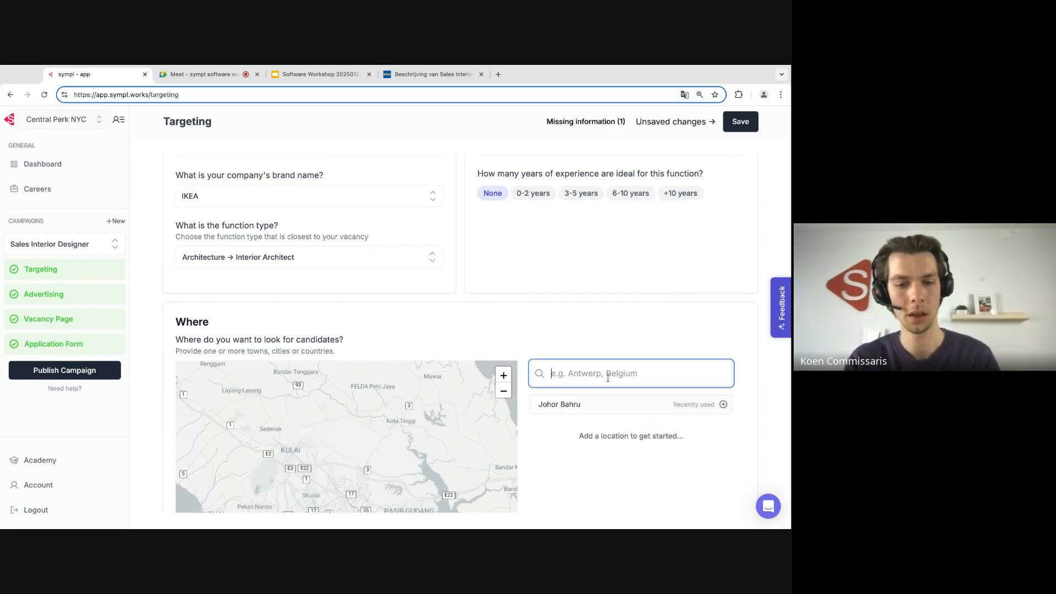
{"action": "type", "text": "berlin"}
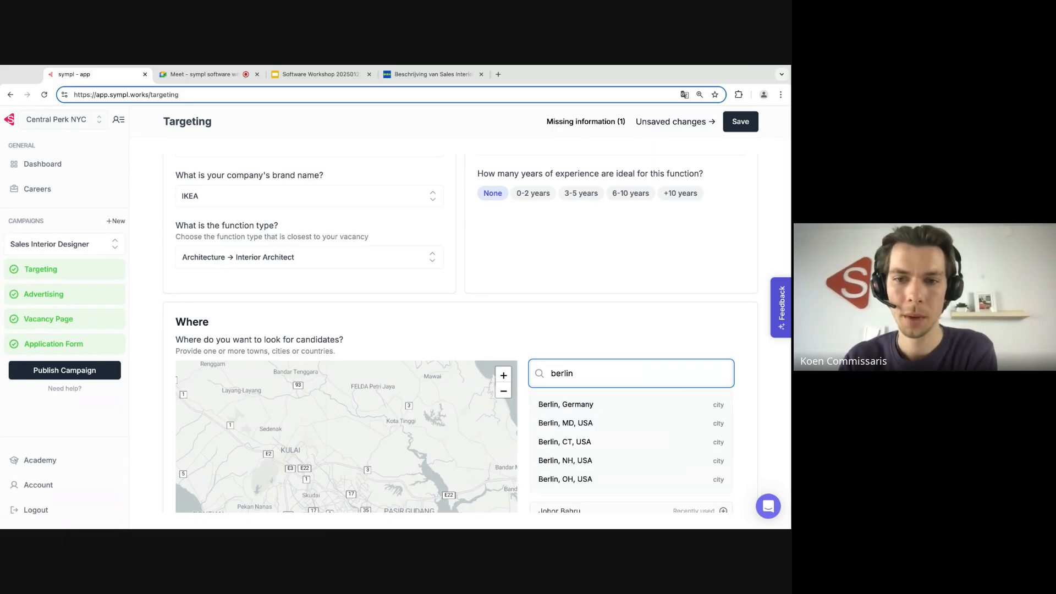
{"action": "left_click", "coordinate": [621, 402]}
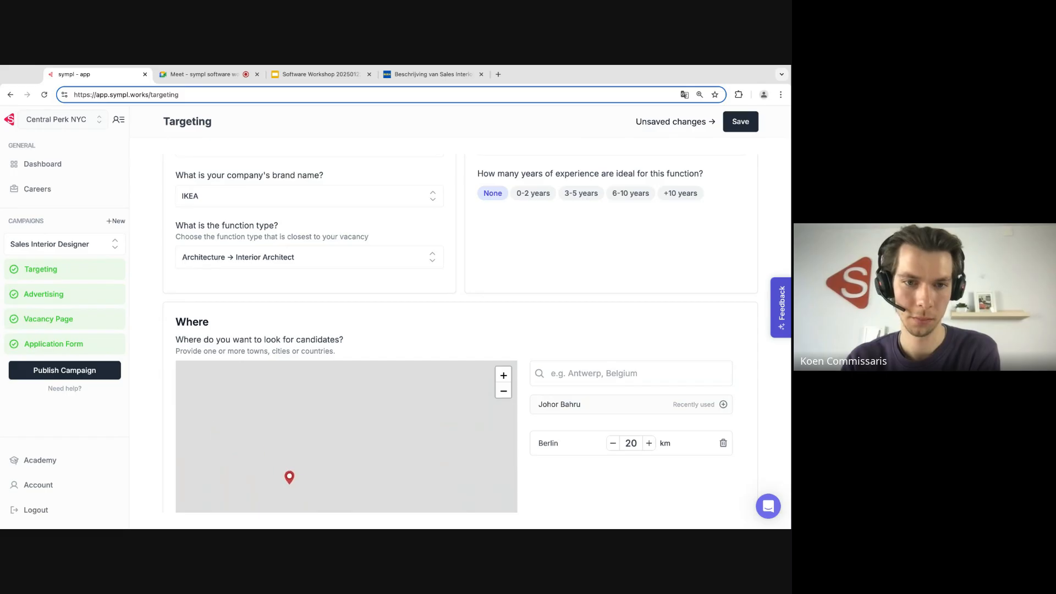
Step: Check the Berlin target area on the map and save the campaign's targeting settings
{"action": "scroll", "coordinate": [576, 365], "scroll_direction": "down", "scroll_amount": 3}
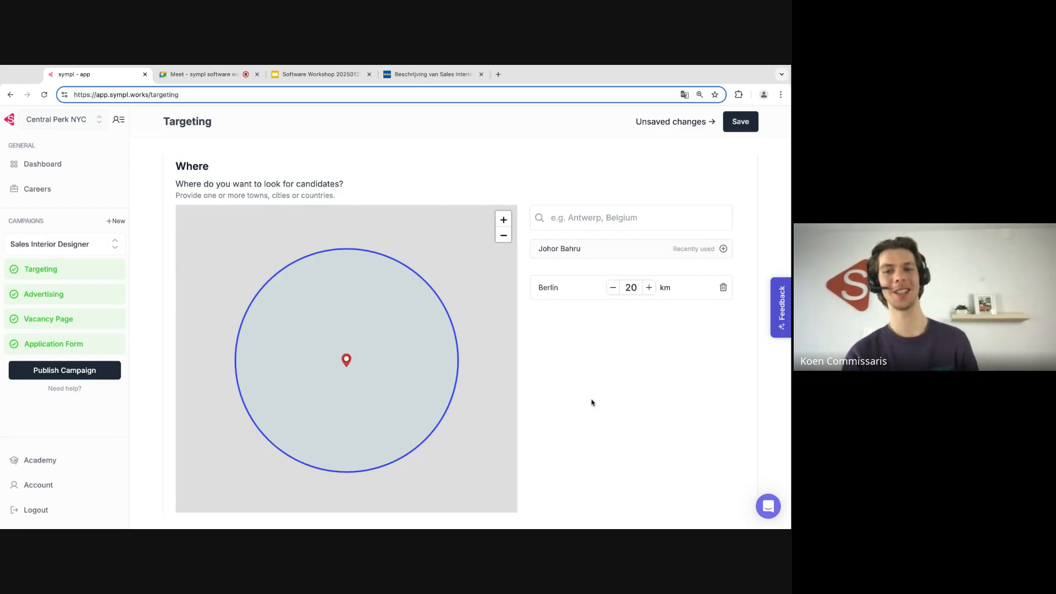
{"action": "left_click", "coordinate": [742, 132]}
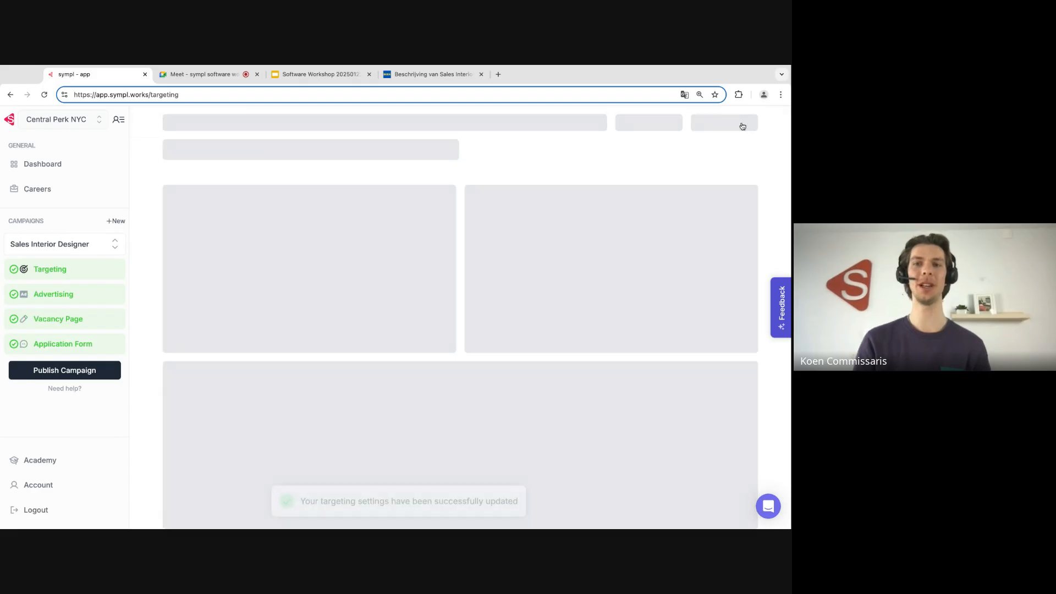
{"action": "scroll", "coordinate": [270, 270], "scroll_direction": "down", "scroll_amount": 2}
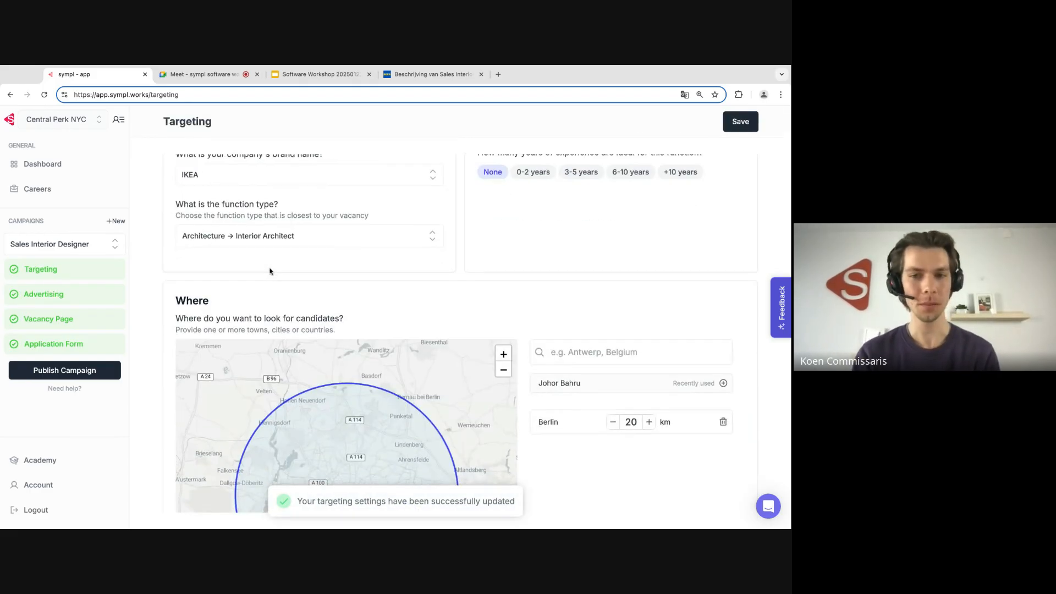
Step: Replace "Johor Bahru, Malaysia" with "Berlin" in the first feed ad's primary text and save the ad
{"action": "left_click", "coordinate": [58, 304]}
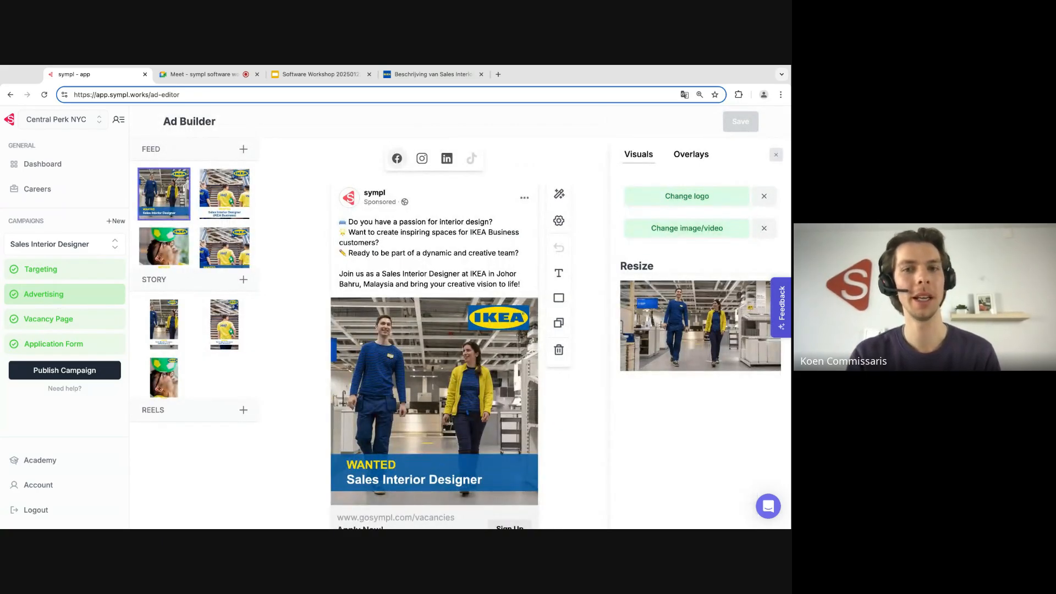
{"action": "left_click", "coordinate": [397, 277]}
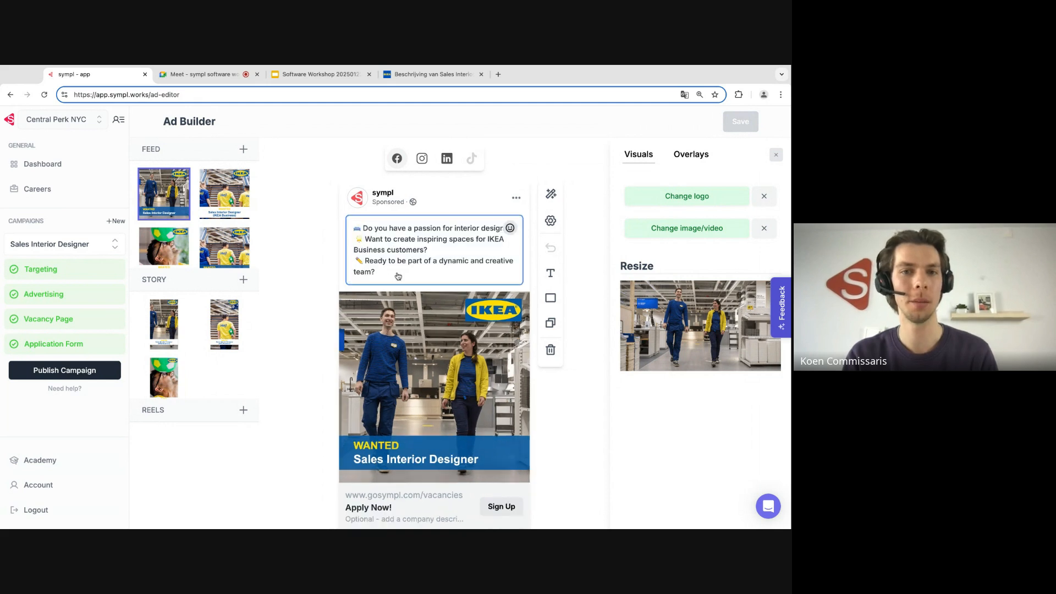
{"action": "scroll", "coordinate": [408, 265], "scroll_direction": "down", "scroll_amount": 1}
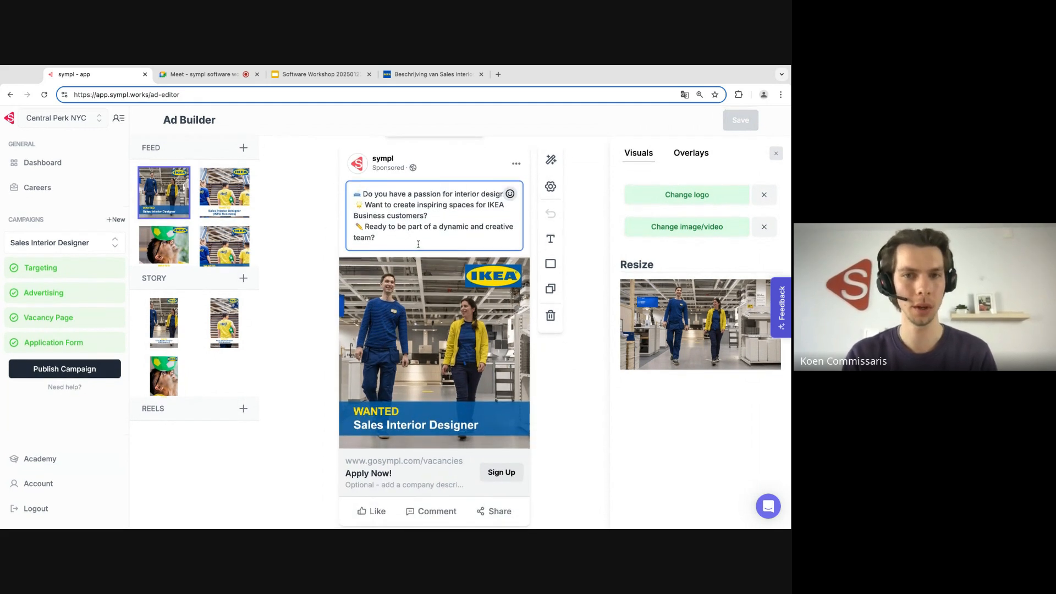
{"action": "scroll", "coordinate": [420, 241], "scroll_direction": "down", "scroll_amount": 1}
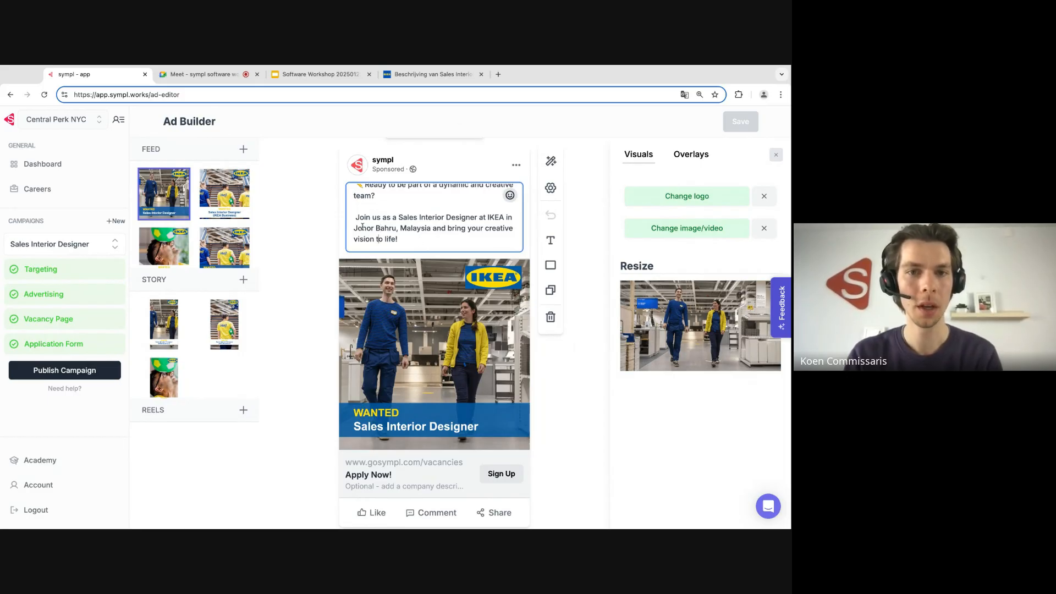
{"action": "left_click_drag", "start_coordinate": [355, 229], "coordinate": [421, 230]}
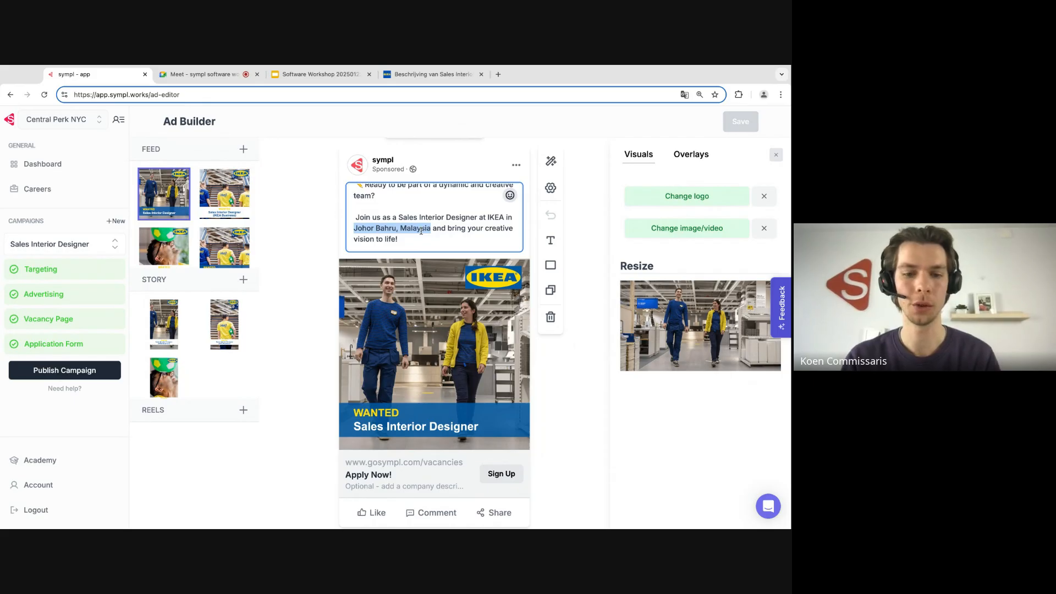
{"action": "type", "text": "Berlin"}
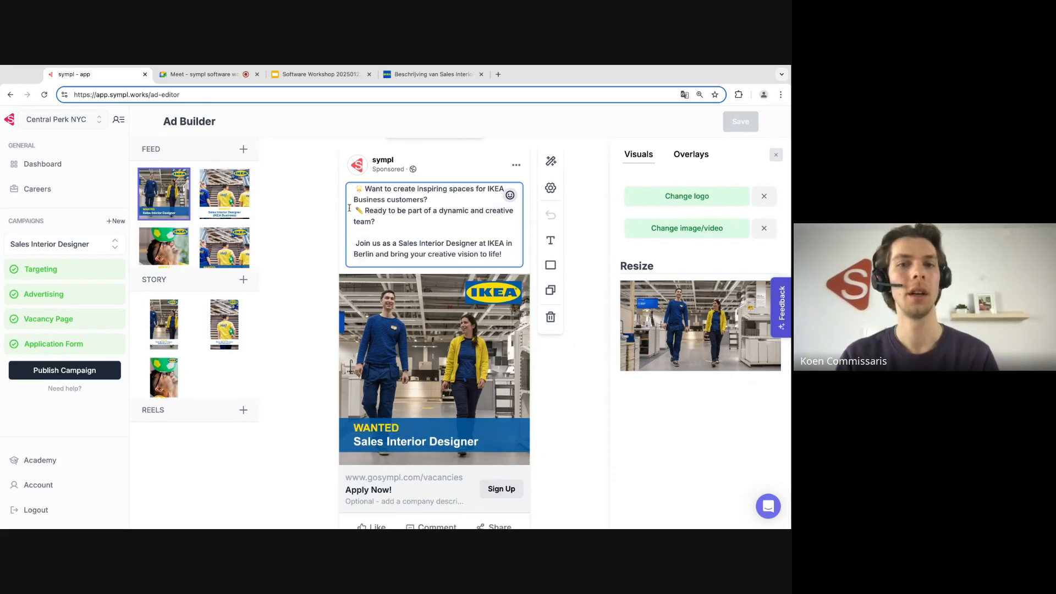
{"action": "left_click", "coordinate": [319, 223]}
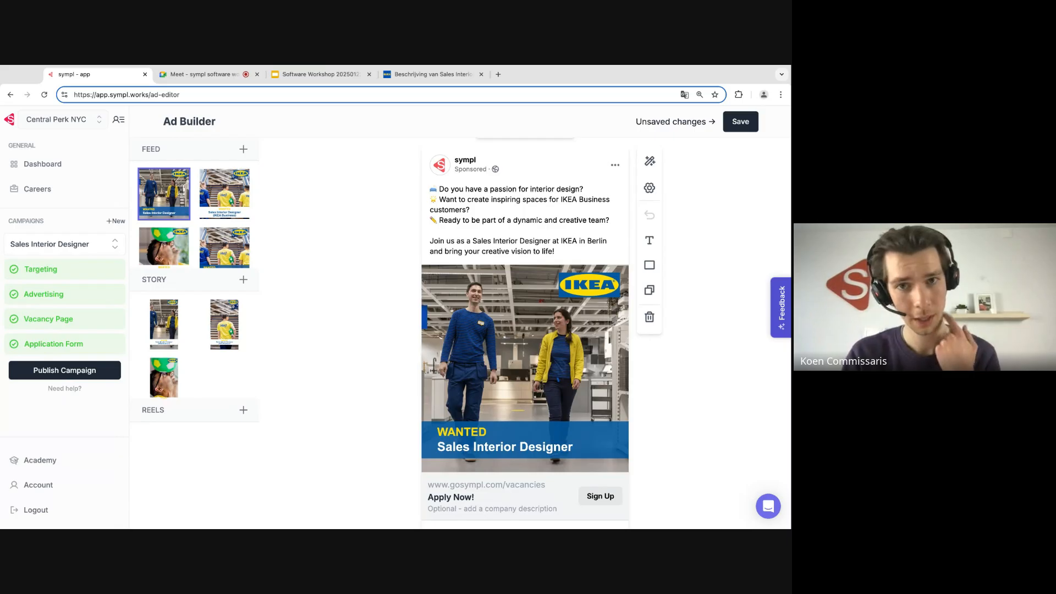
{"action": "left_click", "coordinate": [738, 126]}
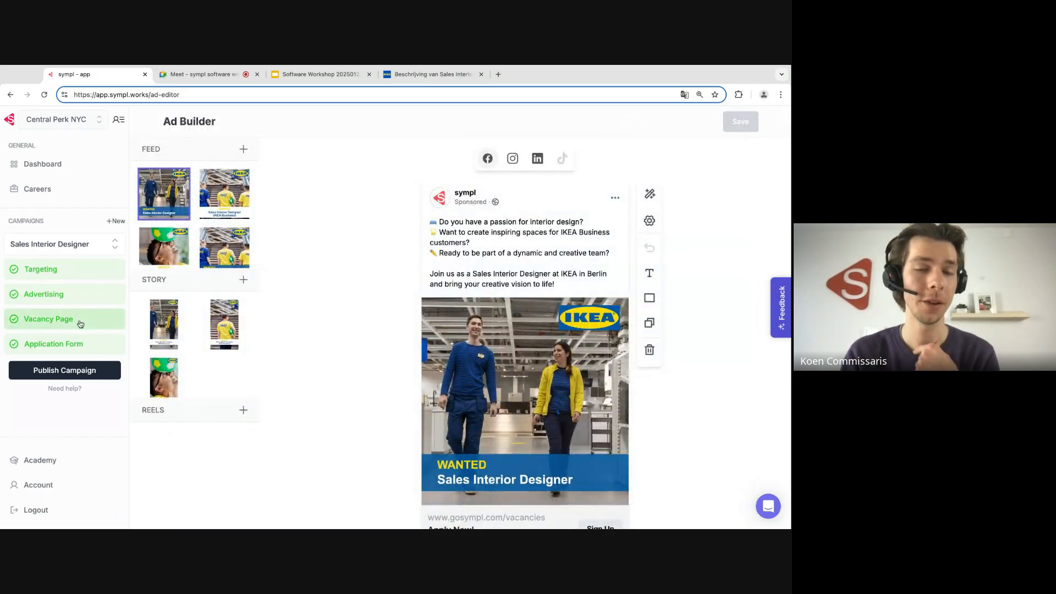
Step: Open the campaign's vacancy page and review its introduction and job content
{"action": "left_click", "coordinate": [85, 322]}
{"action": "scroll", "coordinate": [527, 343], "scroll_direction": "down", "scroll_amount": 1}
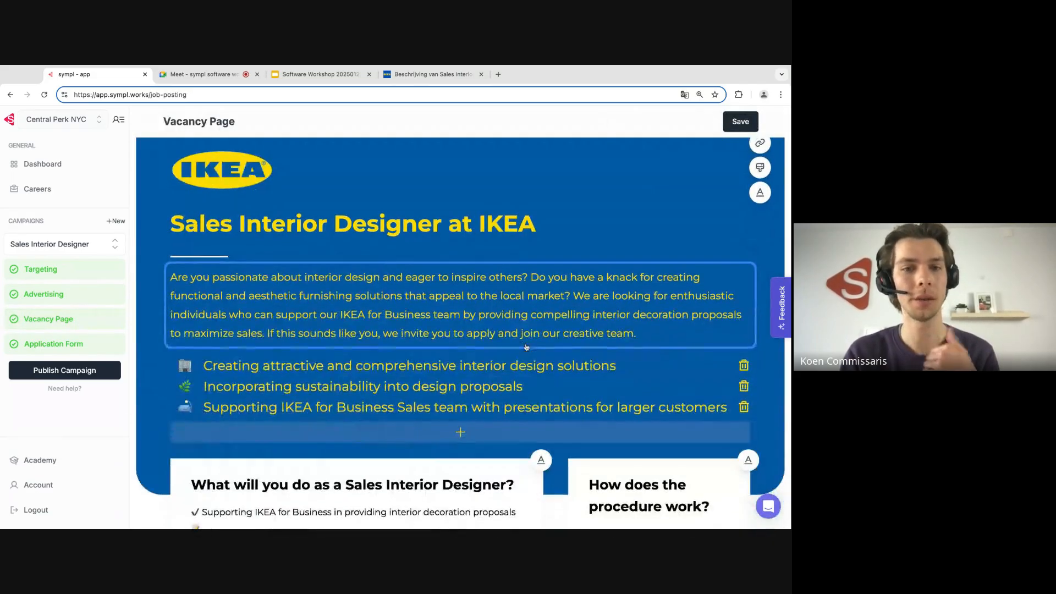